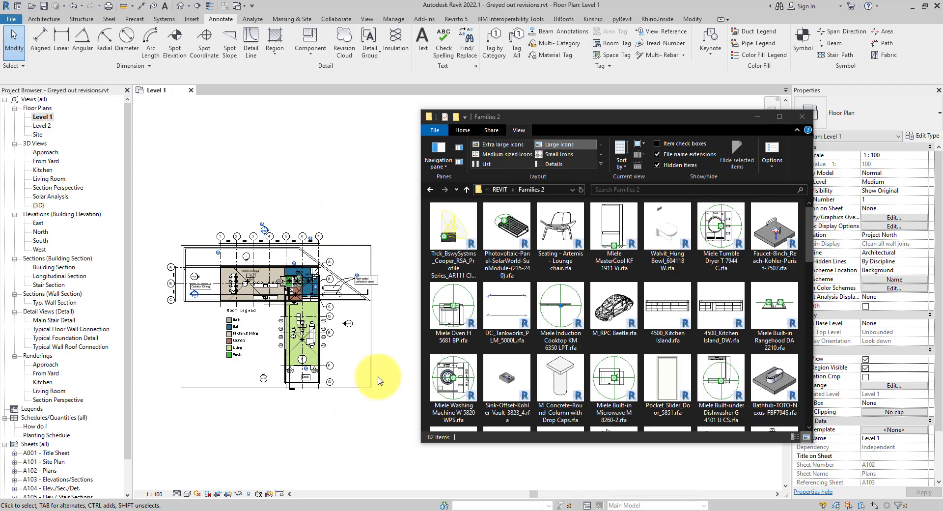
- In File Explorer, show the Families 2 folder with file details, sort by size with the largest first, and select the ten largest families
{"action": "left_click", "coordinate": [671, 120]}
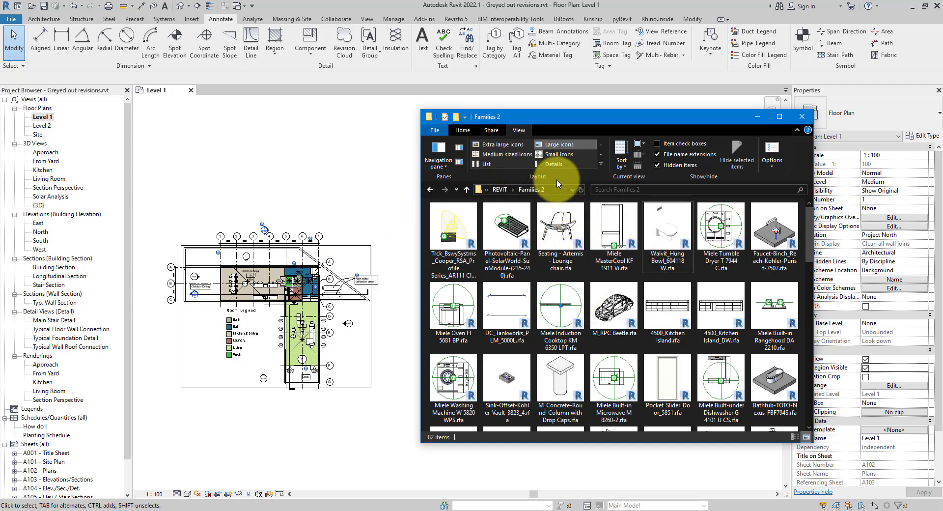
{"action": "left_click", "coordinate": [554, 164]}
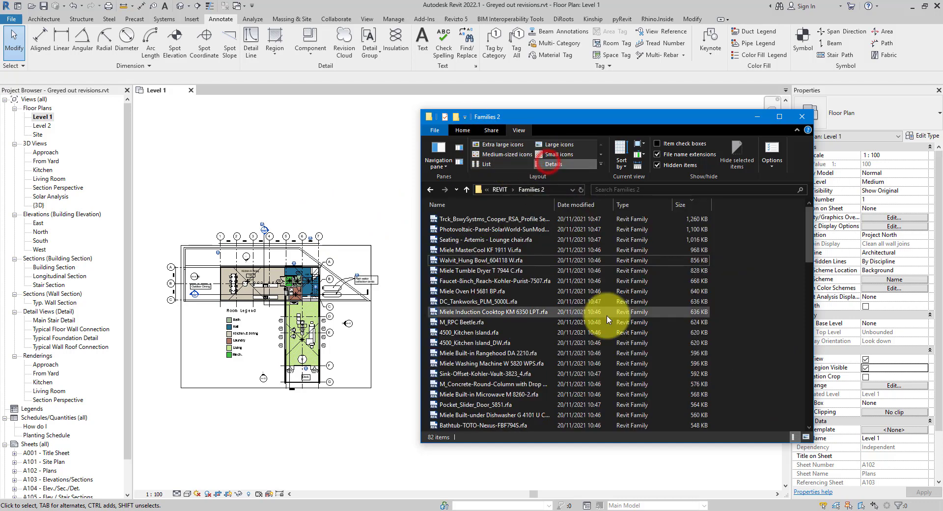
{"action": "left_click", "coordinate": [684, 202]}
{"action": "left_click", "coordinate": [682, 204]}
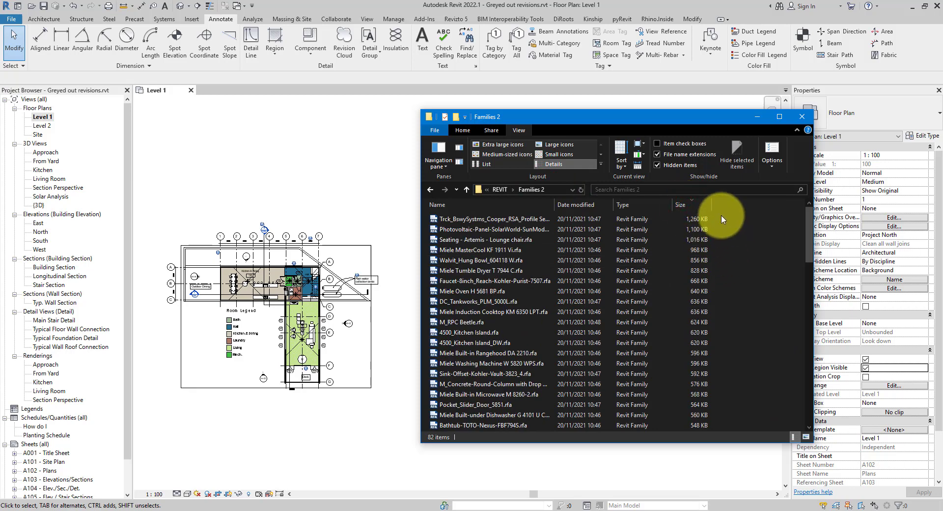
{"action": "left_click_drag", "start_coordinate": [721, 214], "coordinate": [684, 311]}
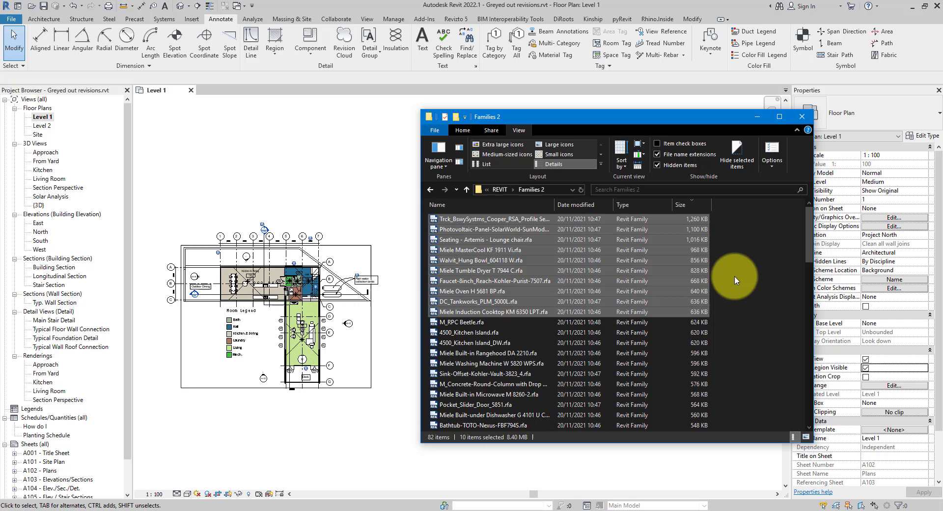
- Switch back to Revit and expand the project's loaded families down to the Entrance door family under Doors
{"action": "left_click", "coordinate": [279, 152]}
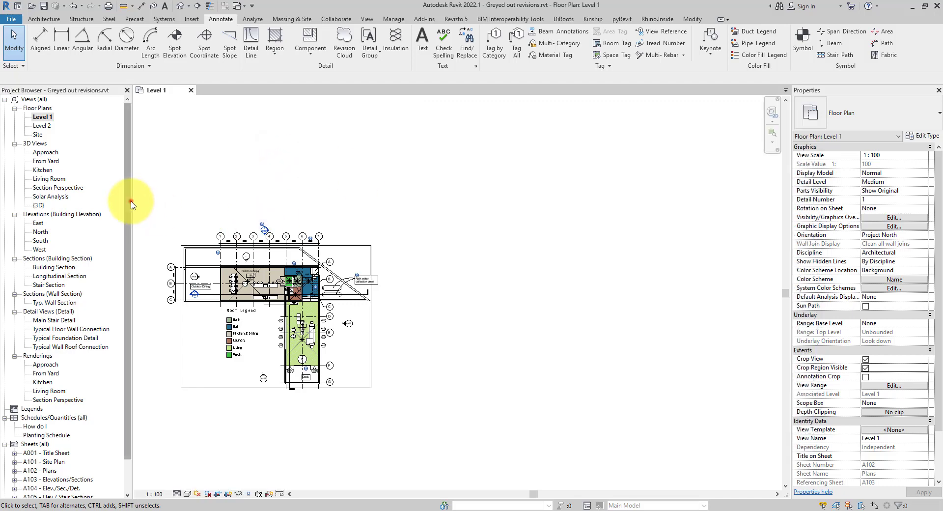
{"action": "left_click_drag", "start_coordinate": [131, 200], "coordinate": [131, 263]}
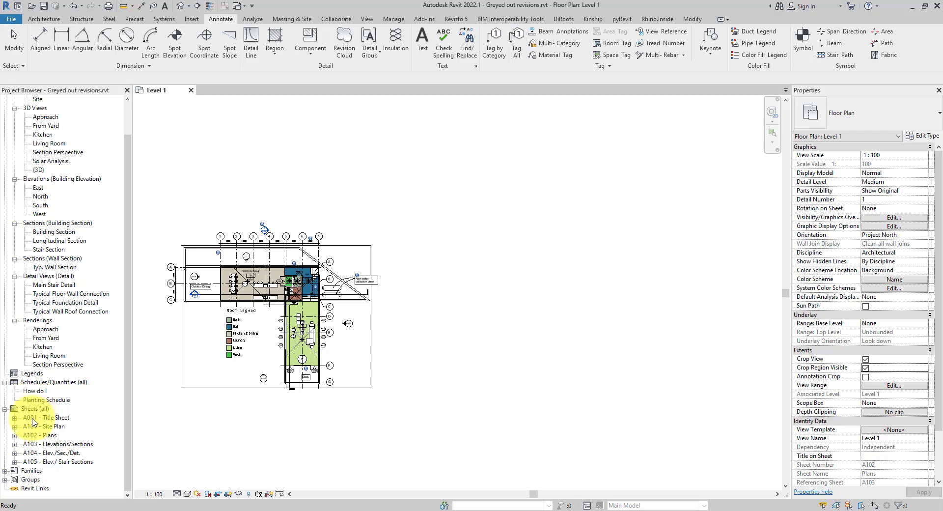
{"action": "left_click", "coordinate": [34, 471]}
{"action": "double_click", "coordinate": [33, 472]}
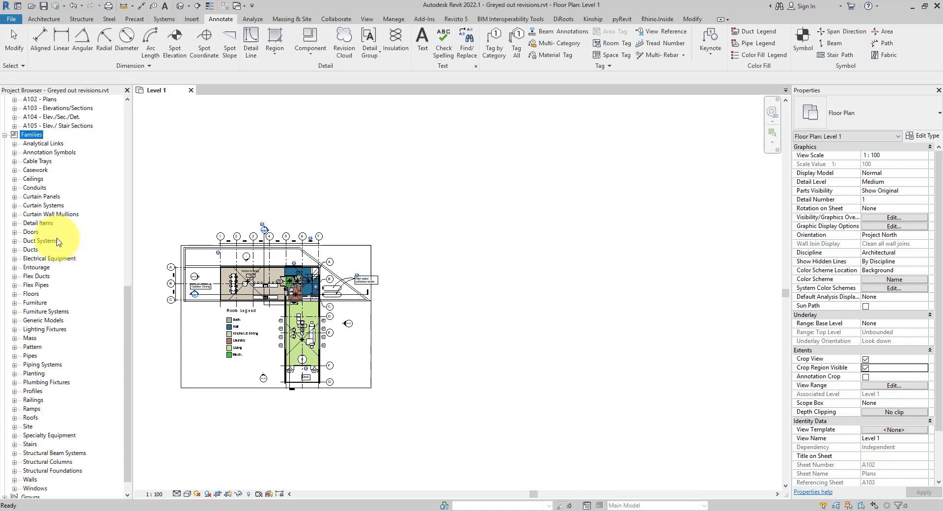
{"action": "double_click", "coordinate": [31, 232]}
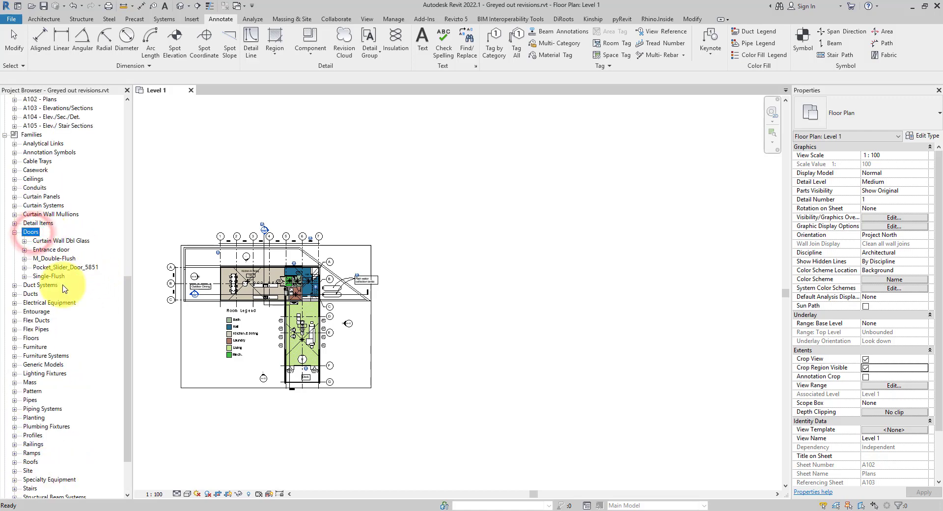
{"action": "double_click", "coordinate": [57, 250]}
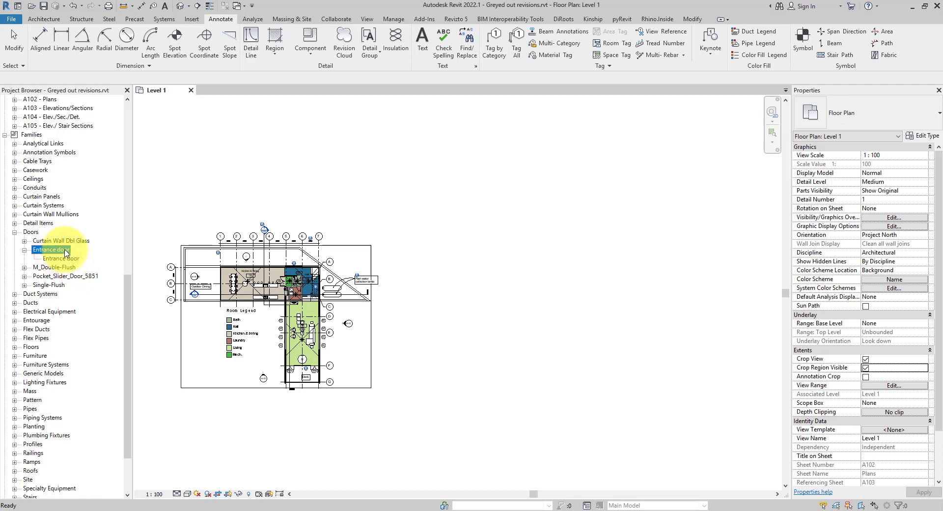
- Save the Entrance door family under its own name into a newly created folder named New folder inside the REVIT folder
{"action": "right_click", "coordinate": [66, 253]}
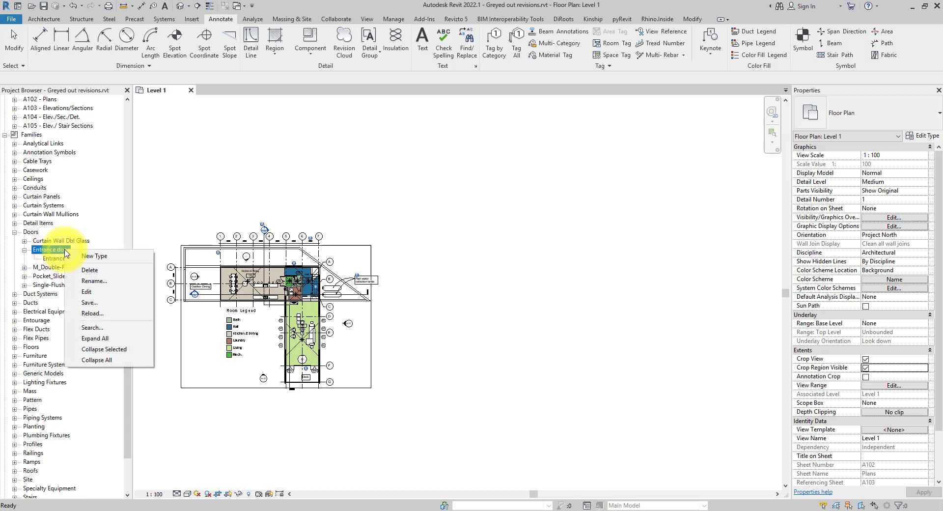
{"action": "left_click", "coordinate": [116, 304]}
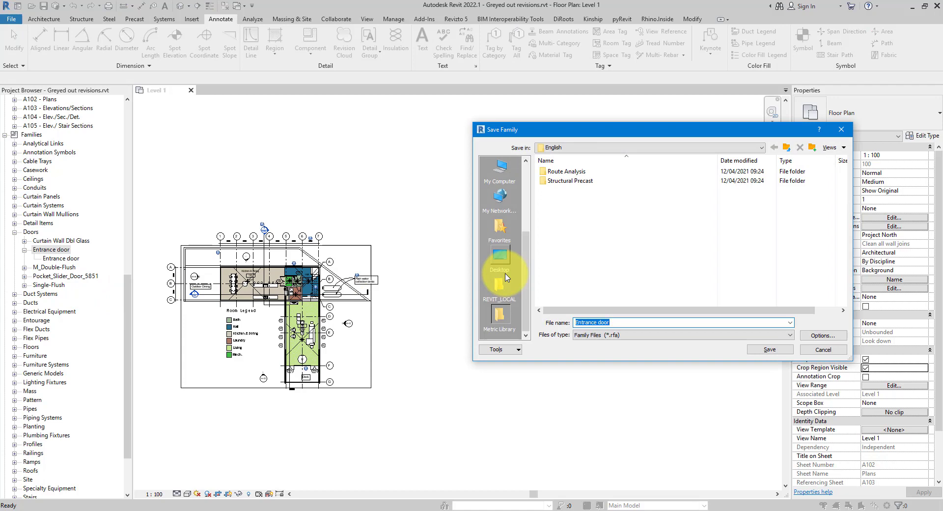
{"action": "scroll", "coordinate": [507, 279], "scroll_direction": "up", "scroll_amount": 2}
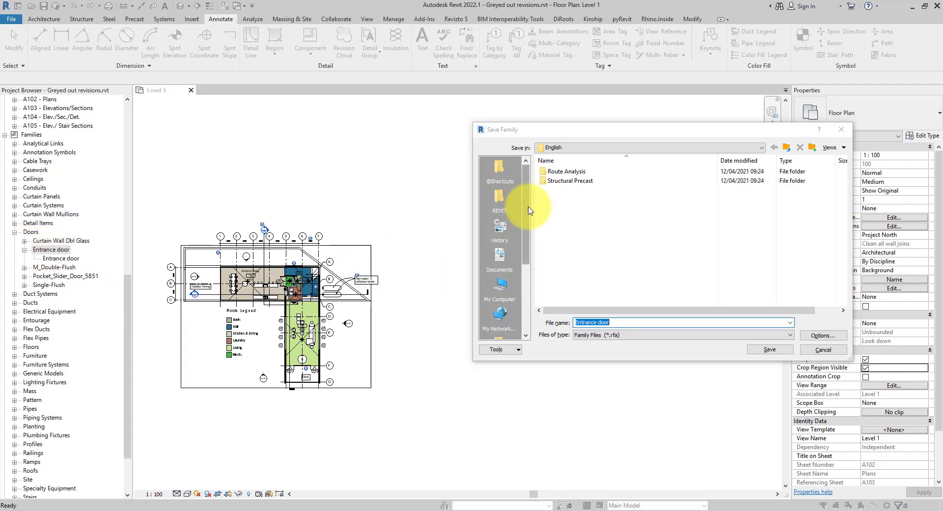
{"action": "left_click", "coordinate": [500, 196]}
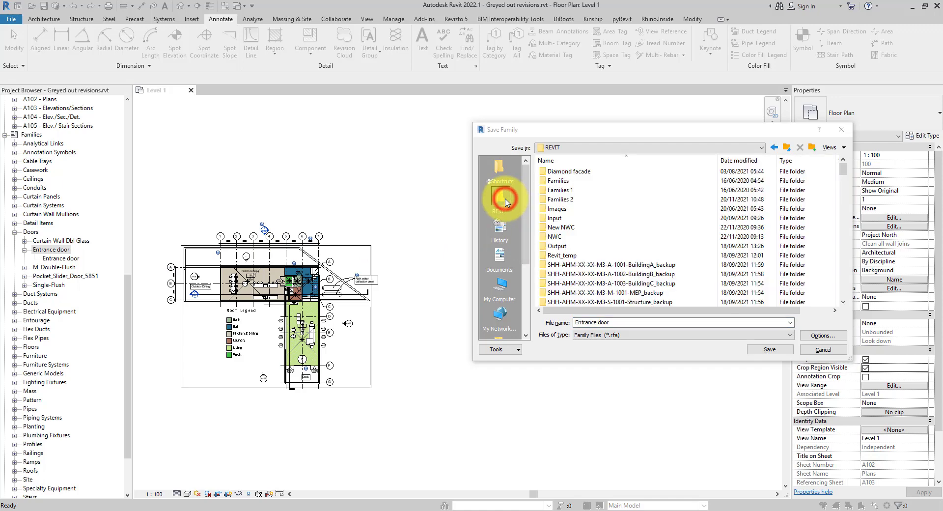
{"action": "left_click", "coordinate": [812, 147]}
{"action": "key", "text": "Return"}
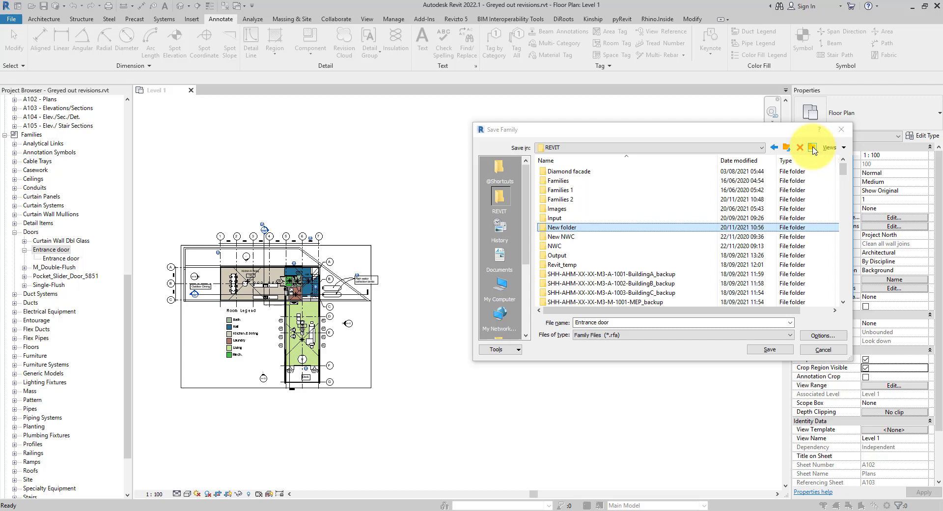
{"action": "double_click", "coordinate": [574, 226]}
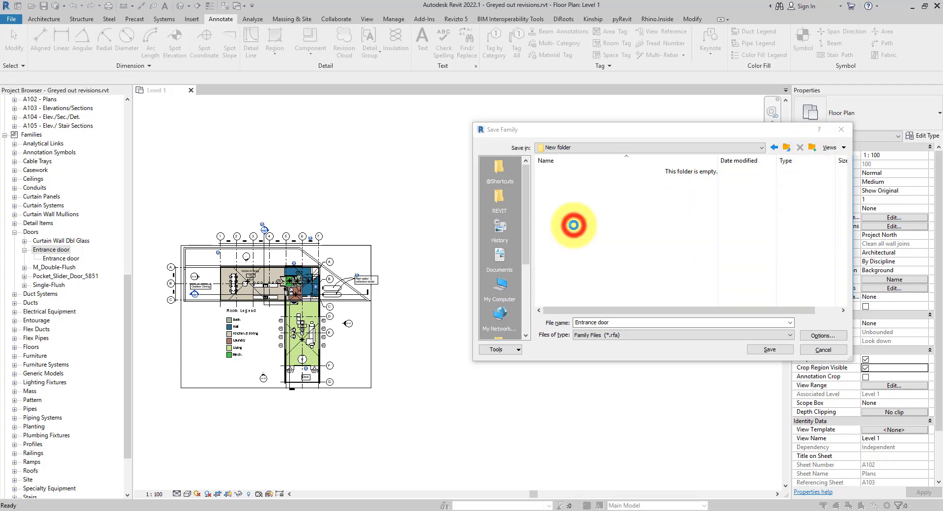
{"action": "left_click", "coordinate": [766, 350]}
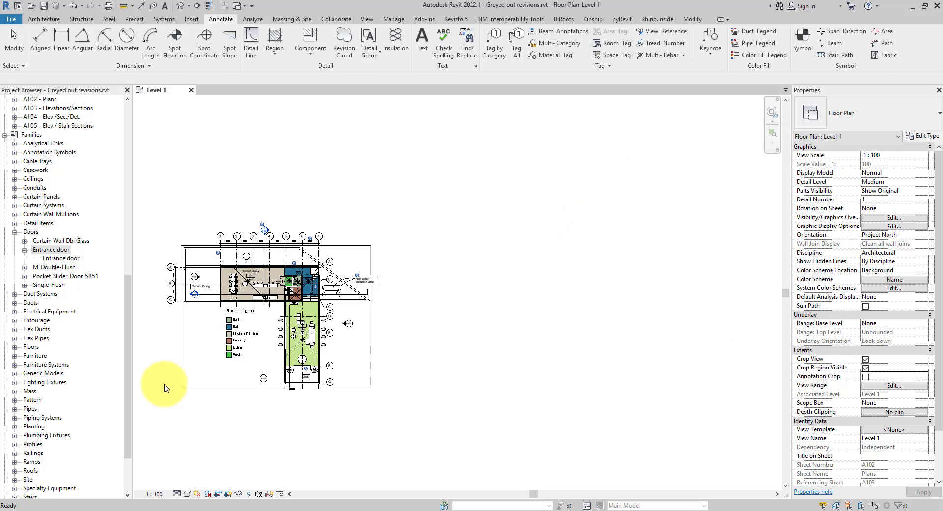
- Switch to File Explorer, check the exported family and its size in New folder, and return to the Families 2 folder
{"action": "left_click", "coordinate": [54, 508]}
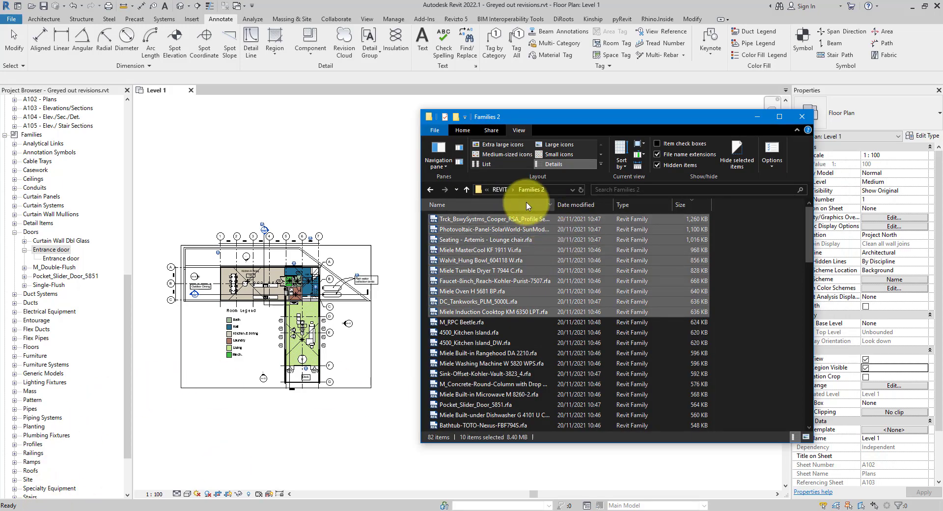
{"action": "left_click", "coordinate": [500, 190]}
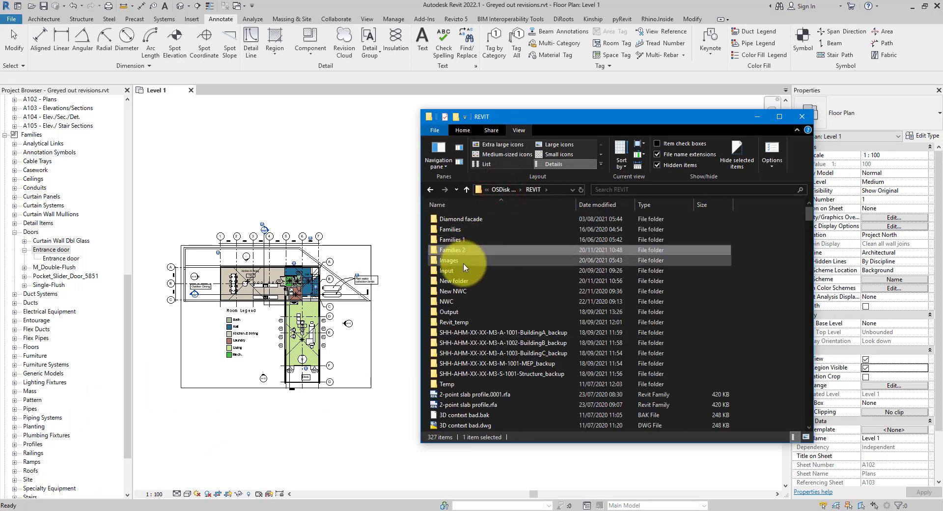
{"action": "double_click", "coordinate": [455, 284]}
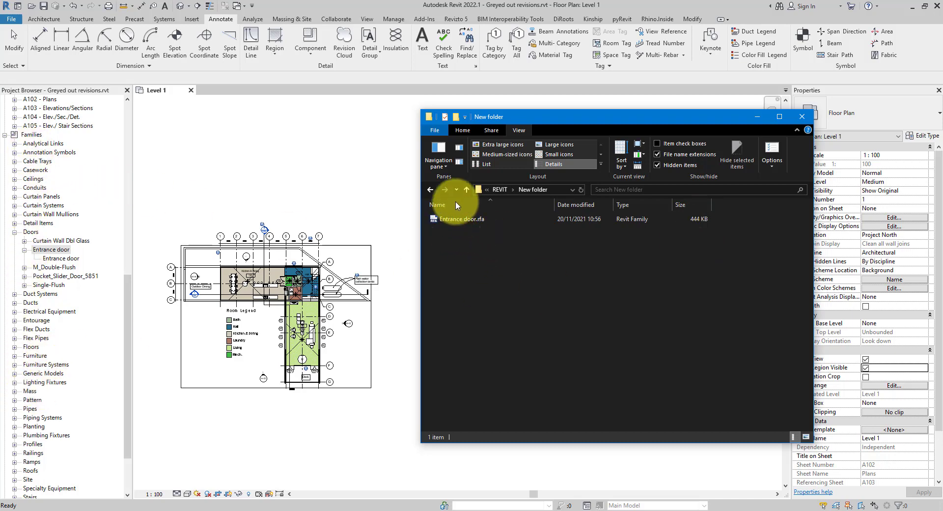
{"action": "left_click", "coordinate": [431, 189]}
{"action": "double_click", "coordinate": [450, 249]}
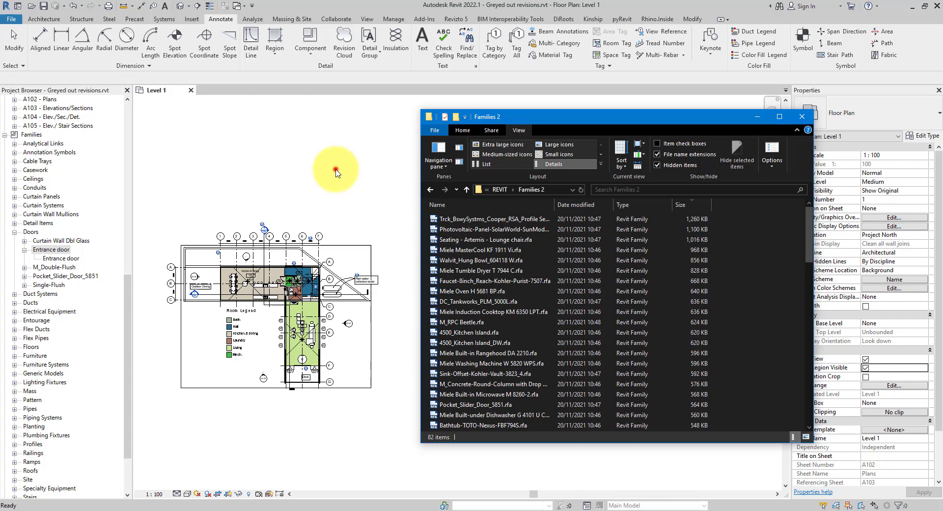
- Switch back to Revit and start saving the project's loaded families as a library
{"action": "left_click", "coordinate": [353, 183]}
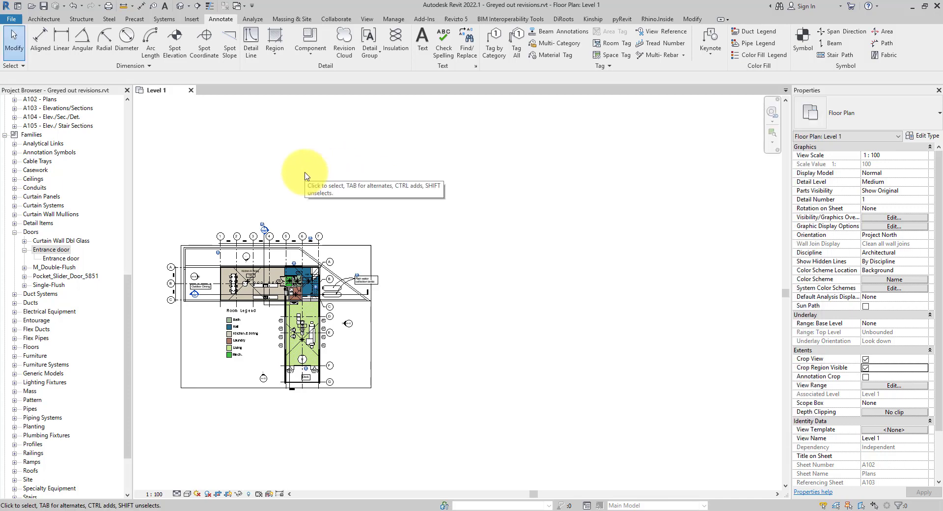
{"action": "left_click", "coordinate": [28, 47]}
{"action": "left_click", "coordinate": [11, 19]}
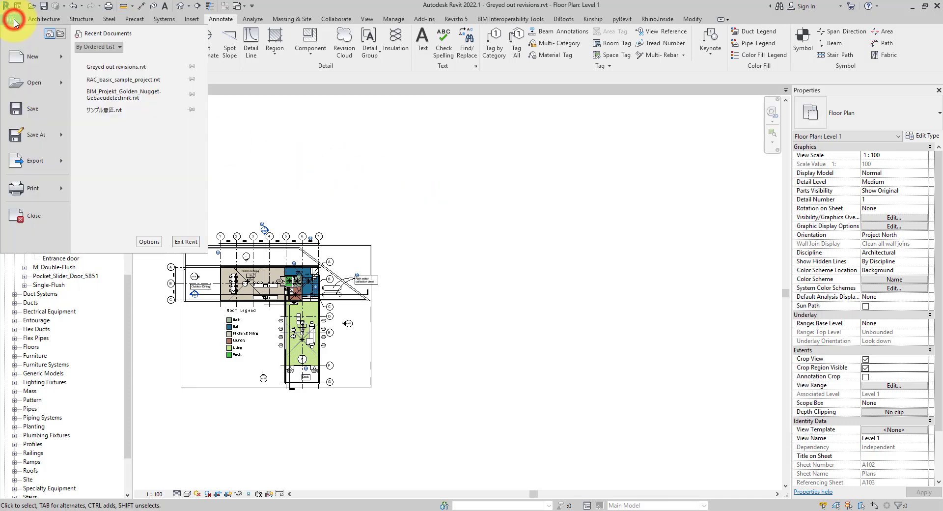
{"action": "mouse_move", "coordinate": [43, 142]}
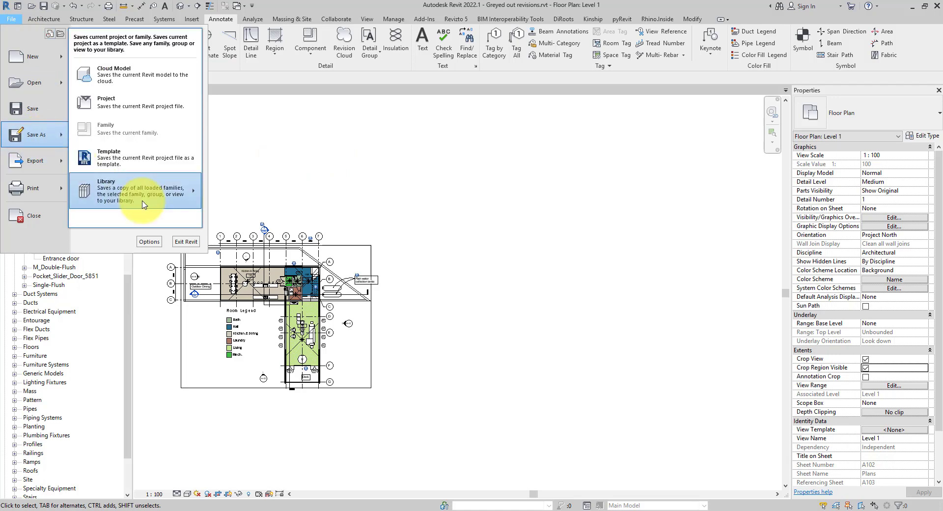
{"action": "mouse_move", "coordinate": [143, 204]}
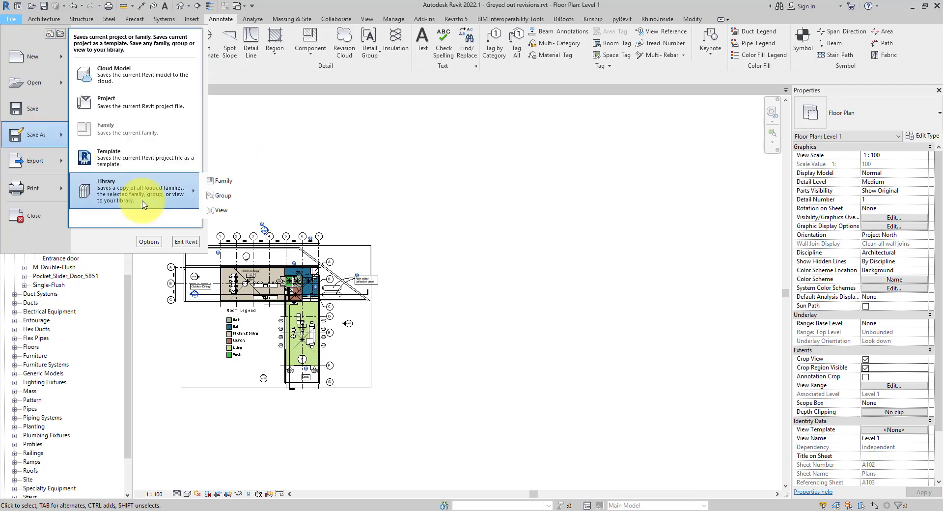
{"action": "left_click", "coordinate": [242, 179]}
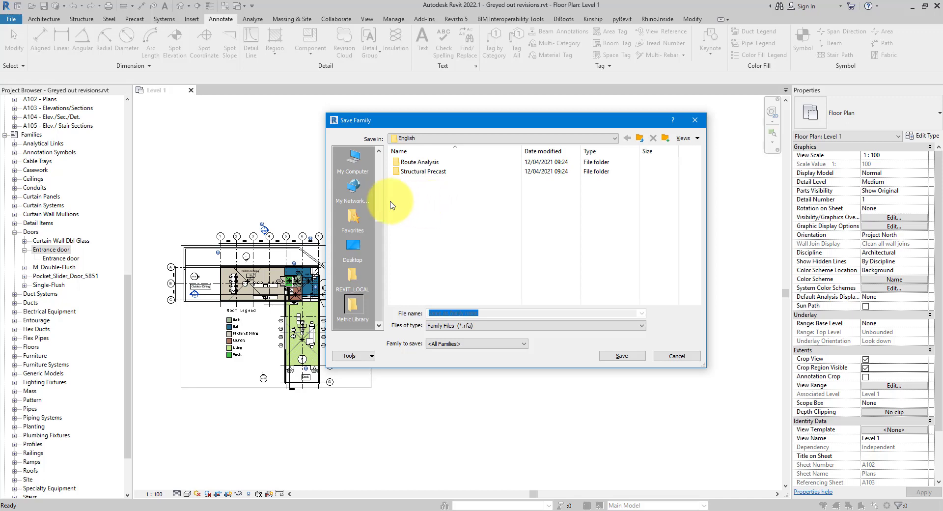
- Create a folder named Families 3 inside the REVIT folder and open it as the save location
{"action": "scroll", "coordinate": [381, 201], "scroll_direction": "up", "scroll_amount": 3}
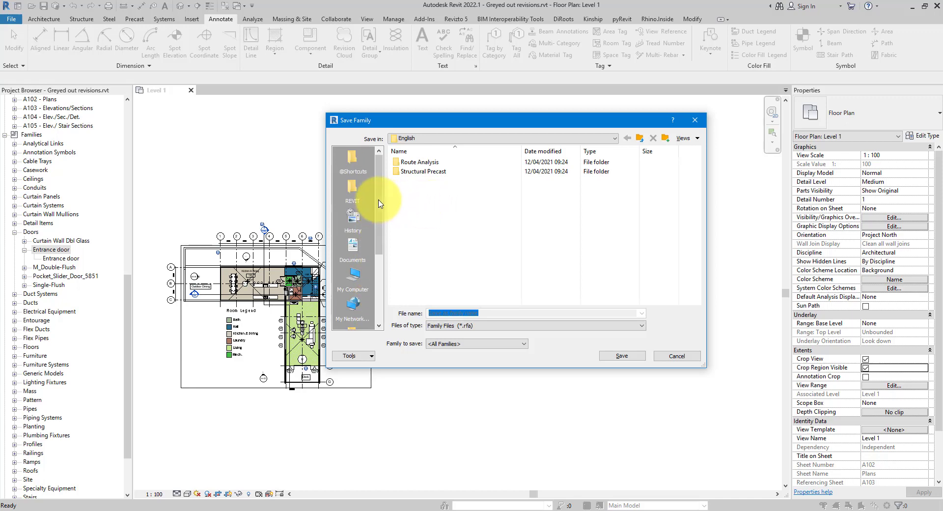
{"action": "left_click", "coordinate": [352, 187]}
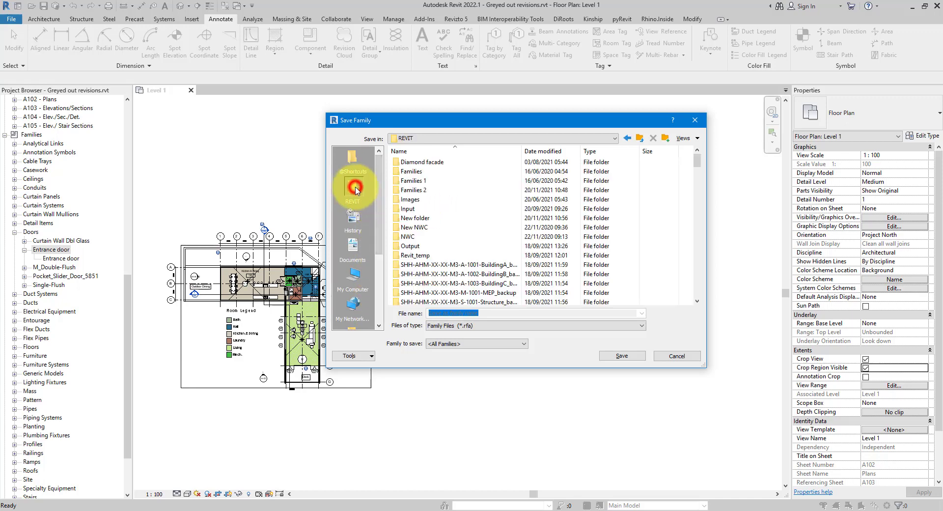
{"action": "left_click", "coordinate": [665, 138]}
{"action": "type", "text": "F"}
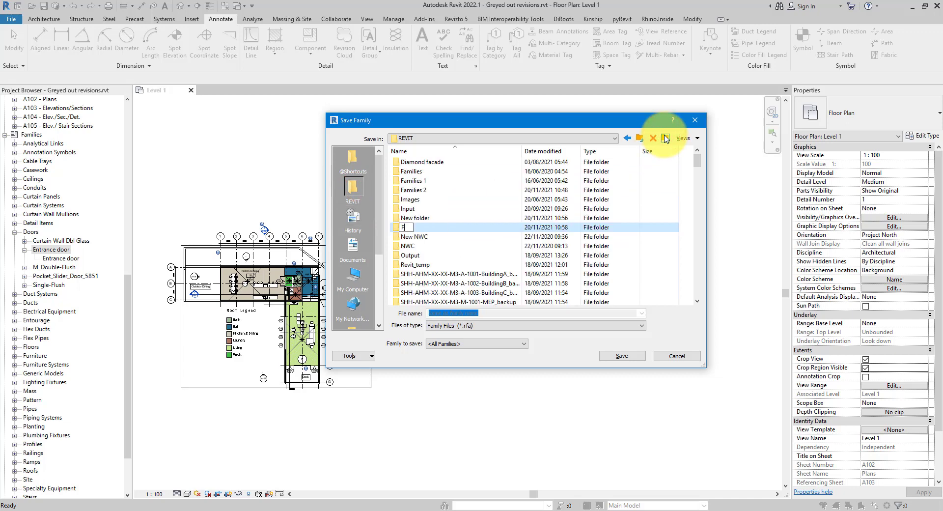
{"action": "type", "text": "amilies 3"}
{"action": "key", "text": "Return"}
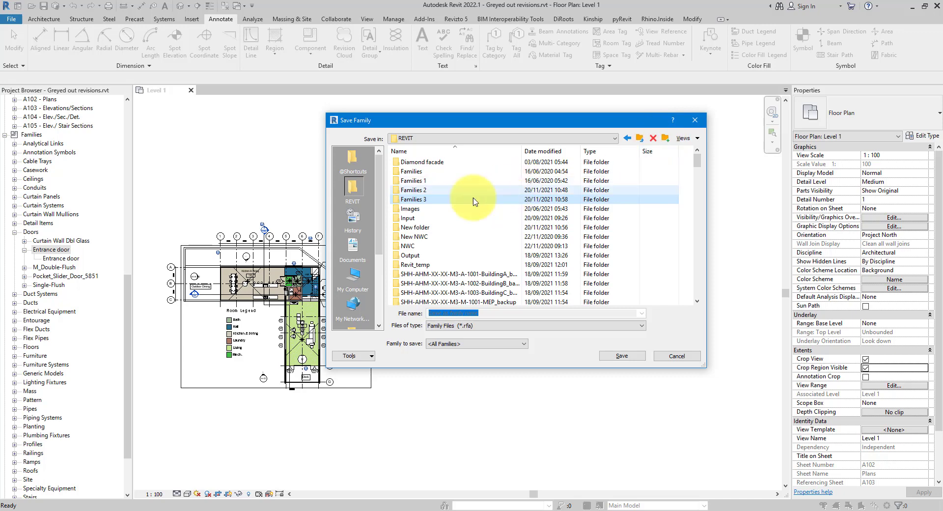
{"action": "double_click", "coordinate": [421, 201]}
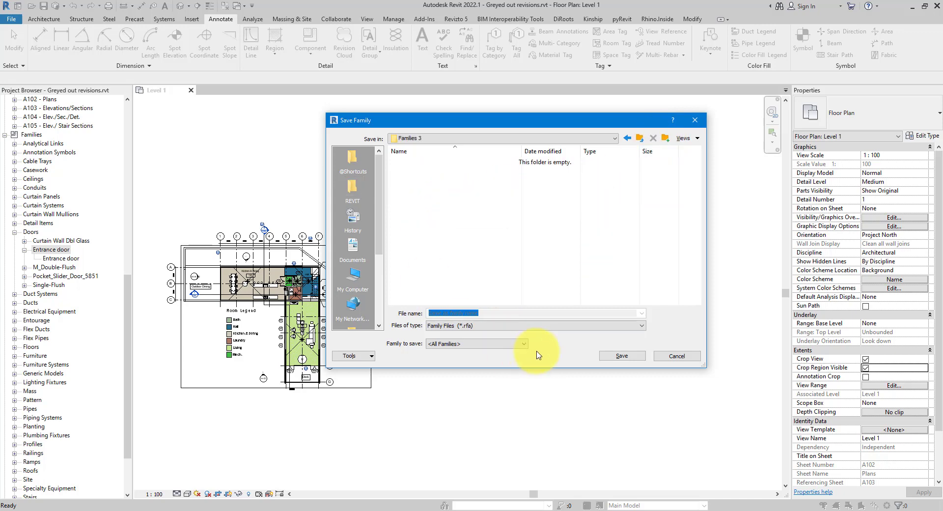
- Review the file type and family choices, keep Family Files (*.rfa) and <All Families>, and save the families to Families 3
{"action": "left_click", "coordinate": [459, 325]}
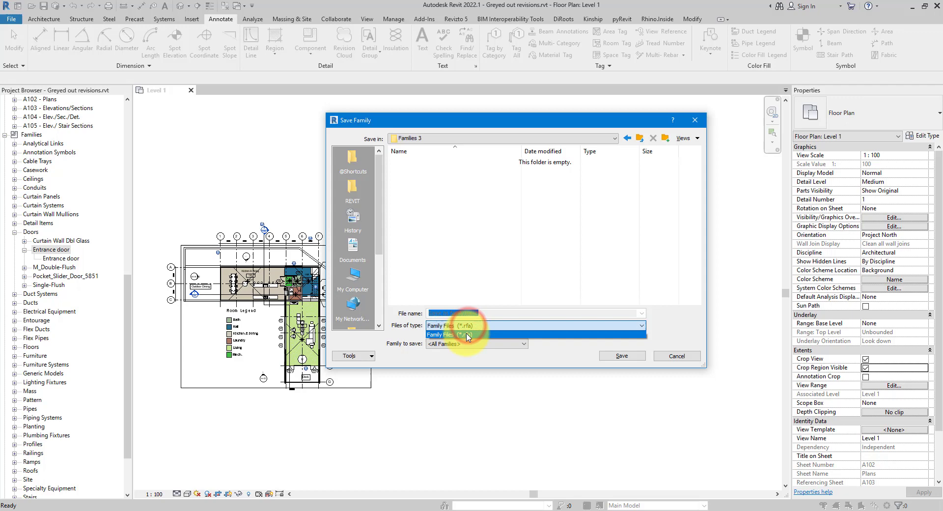
{"action": "left_click", "coordinate": [468, 336]}
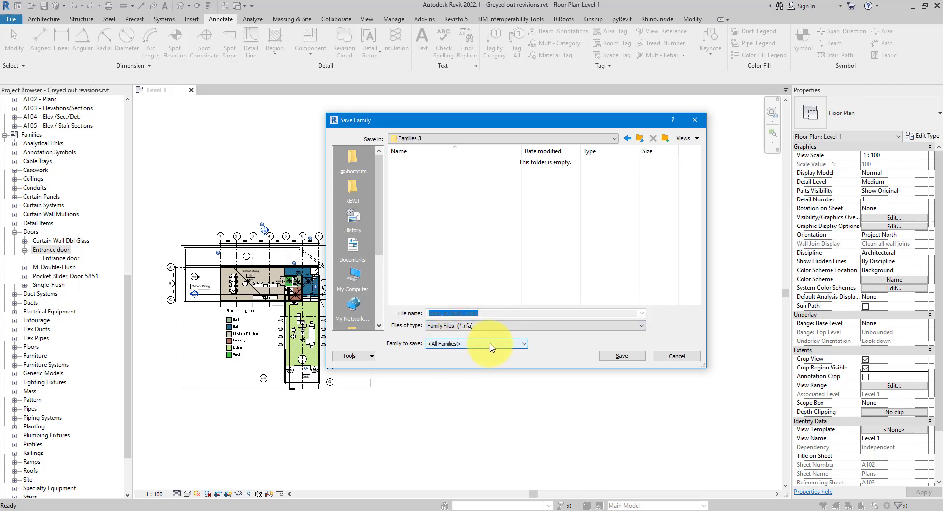
{"action": "left_click", "coordinate": [446, 345]}
{"action": "left_click_drag", "start_coordinate": [622, 194], "coordinate": [617, 310]}
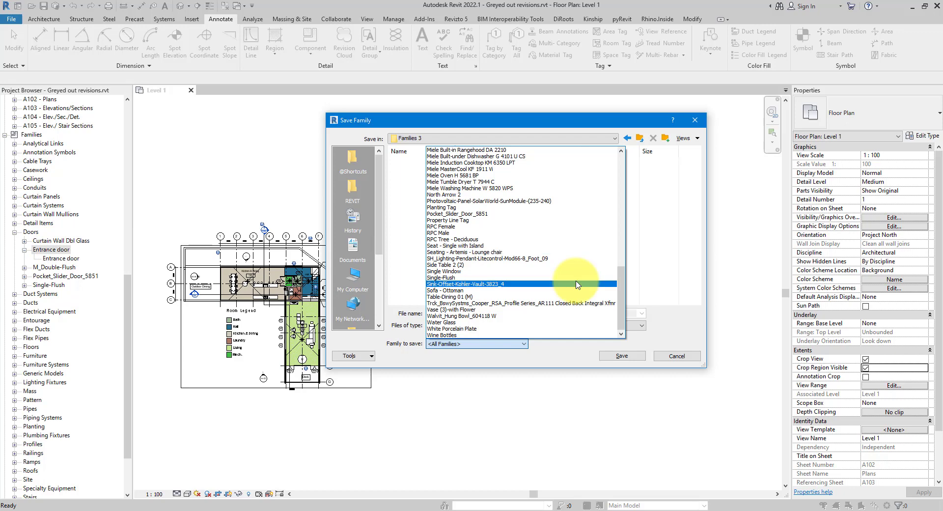
{"action": "left_click", "coordinate": [550, 355]}
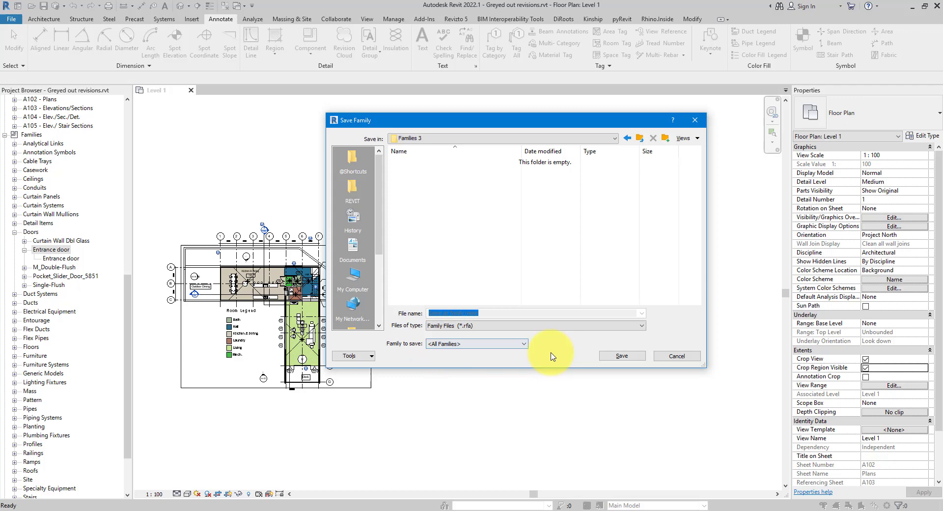
{"action": "left_click", "coordinate": [609, 355]}
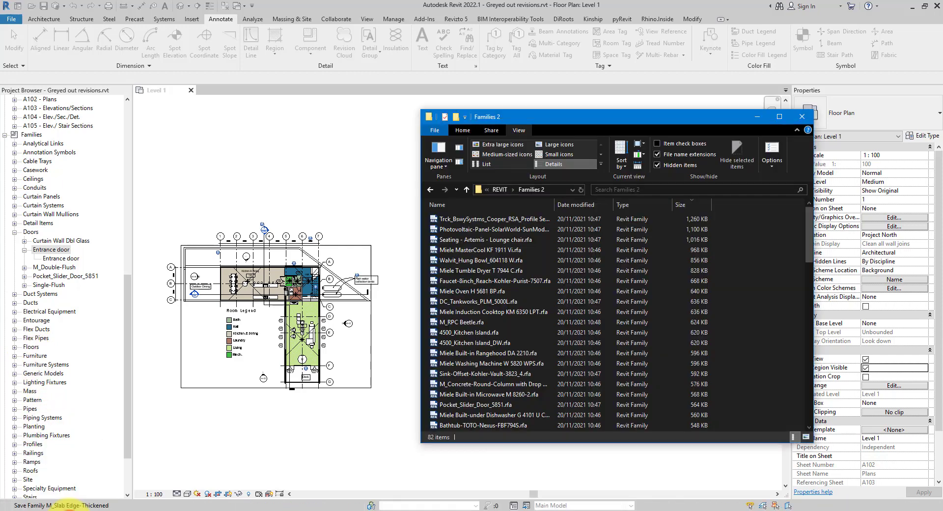
- Open the Families 3 folder in File Explorer and enlarge and reposition its window to monitor the family export
{"action": "left_click", "coordinate": [500, 191]}
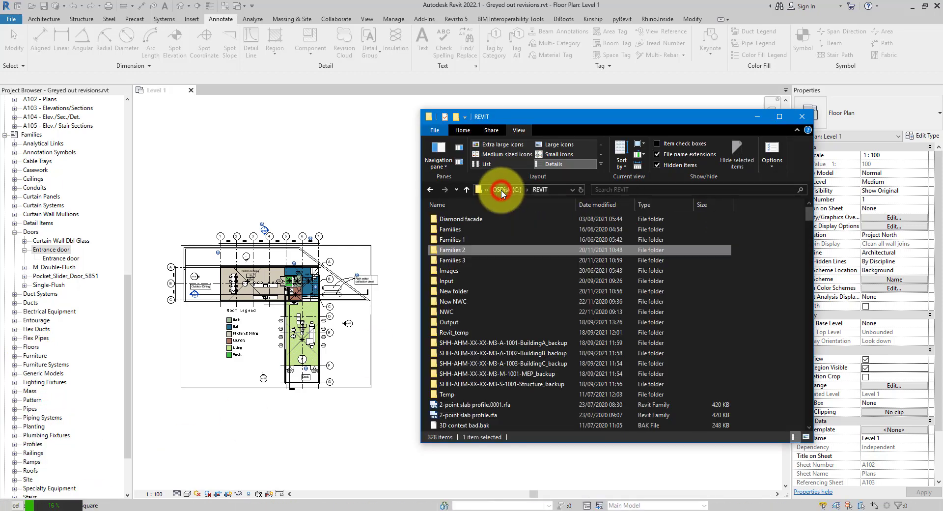
{"action": "left_click", "coordinate": [469, 260]}
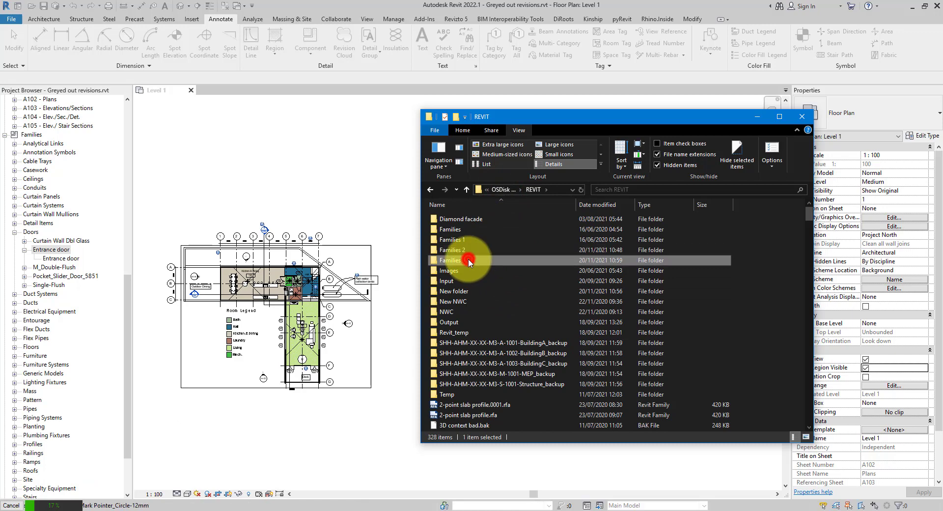
{"action": "double_click", "coordinate": [469, 261]}
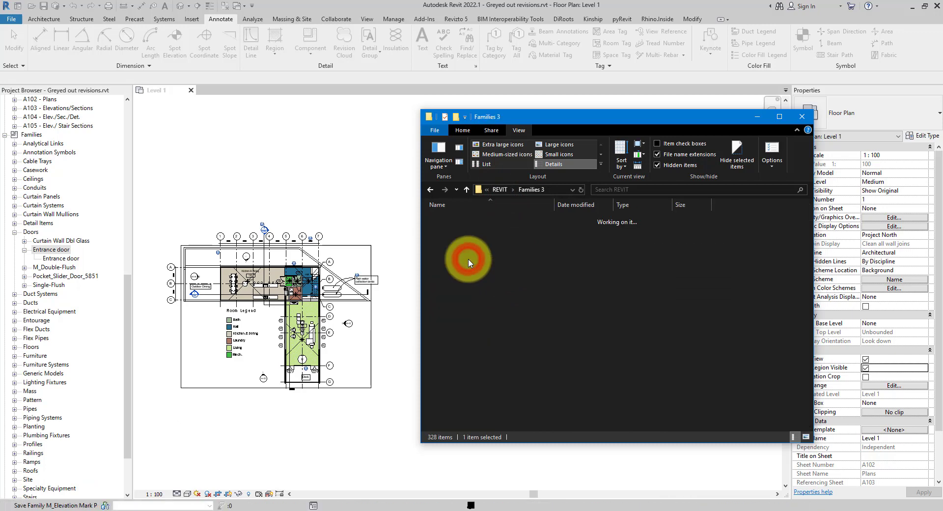
{"action": "double_click", "coordinate": [717, 112]}
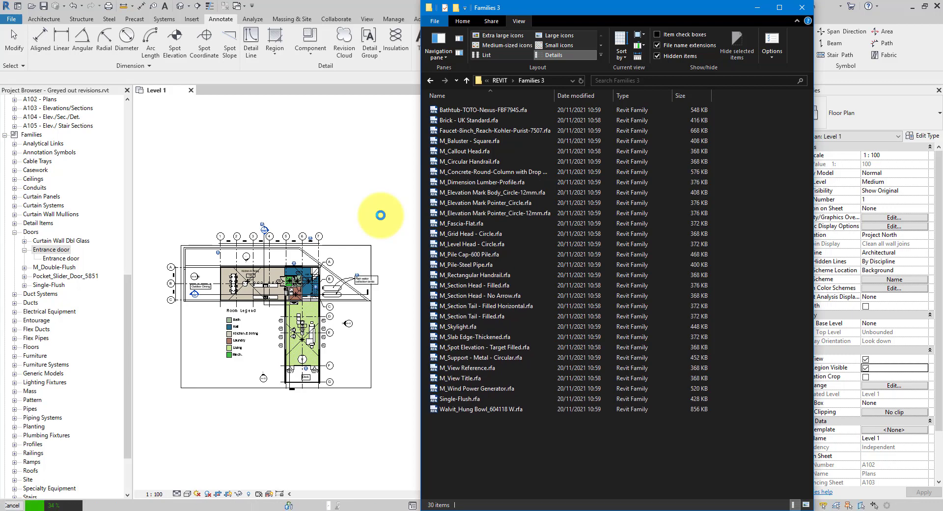
{"action": "left_click_drag", "start_coordinate": [673, 9], "coordinate": [792, 11]}
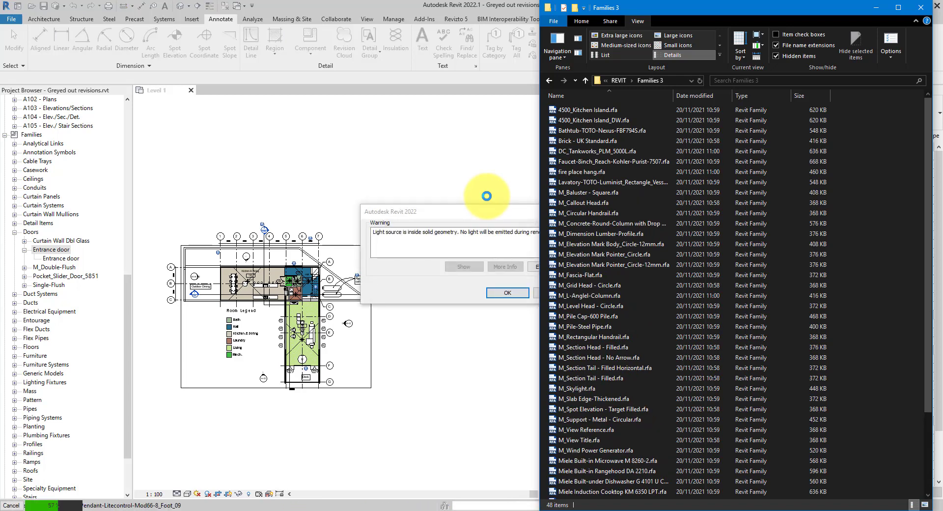
- Switch to Revit and accept the light source warning so the family export can finish
{"action": "left_click", "coordinate": [489, 205]}
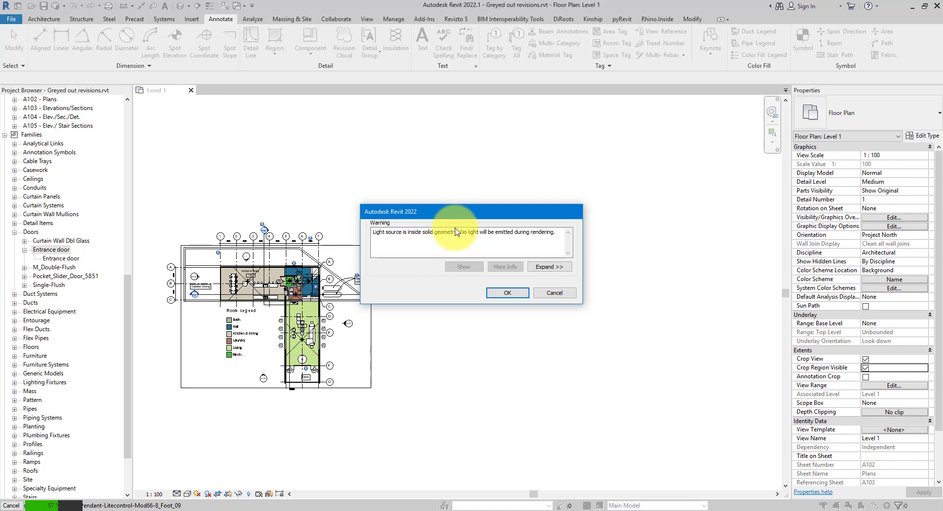
{"action": "left_click", "coordinate": [505, 293]}
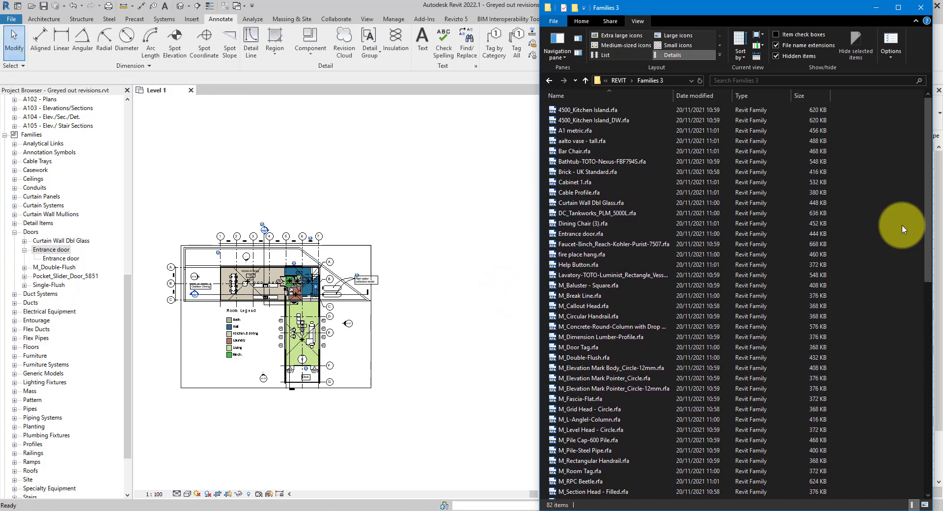
{"action": "left_click", "coordinate": [490, 209]}
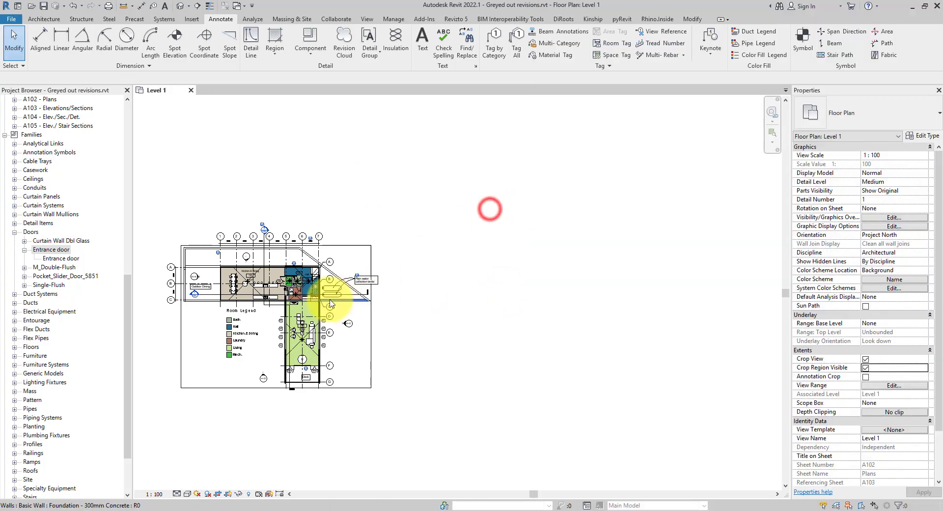
{"action": "middle_click_drag", "start_coordinate": [334, 270], "coordinate": [278, 462]}
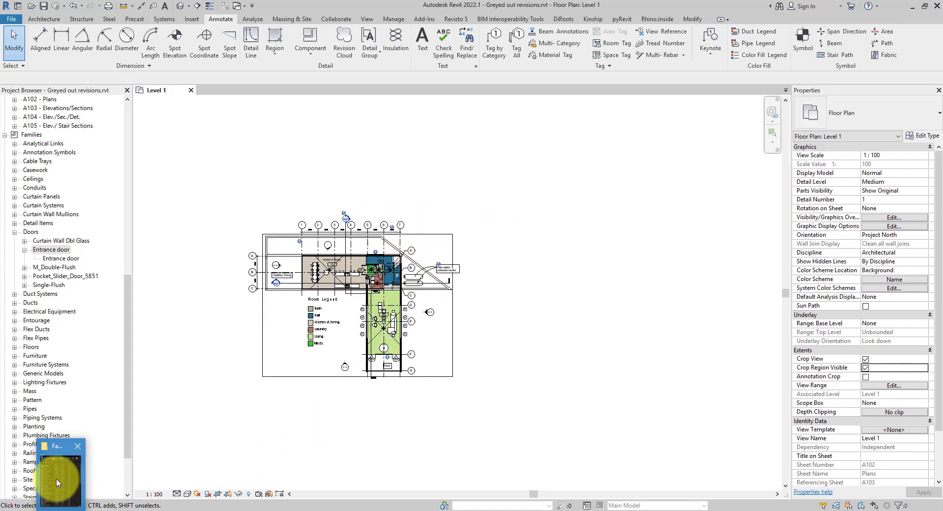
- Switch to the Families 3 folder, sort the families by size with the largest first, and widen the view to show full names
{"action": "left_click", "coordinate": [56, 478]}
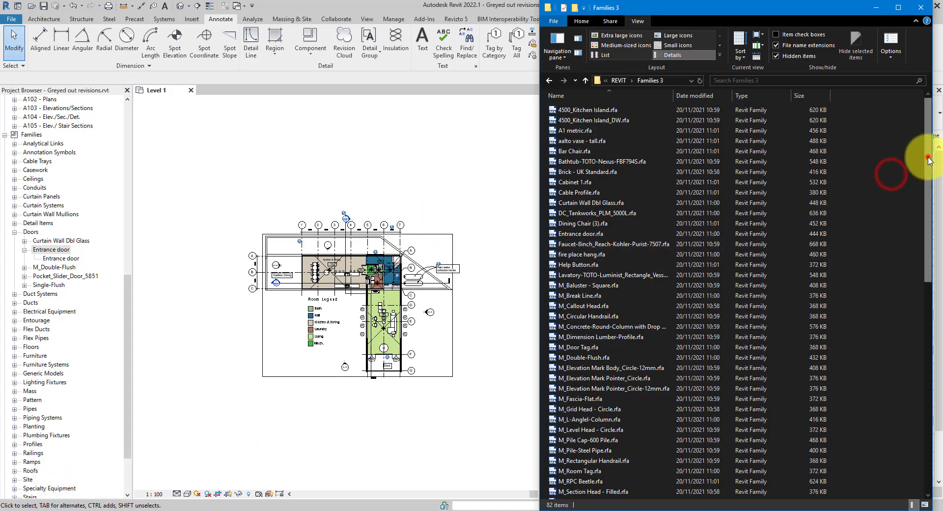
{"action": "left_click_drag", "start_coordinate": [928, 157], "coordinate": [913, 122]}
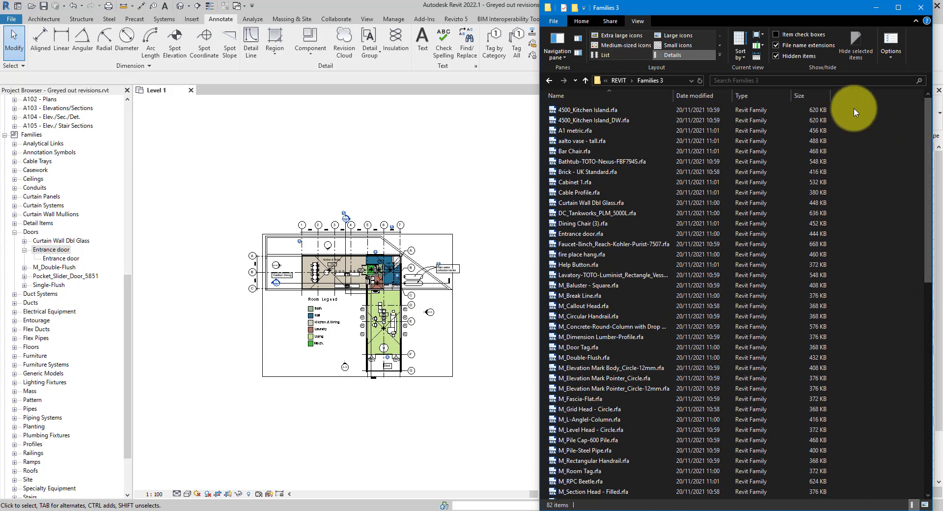
{"action": "left_click", "coordinate": [810, 96]}
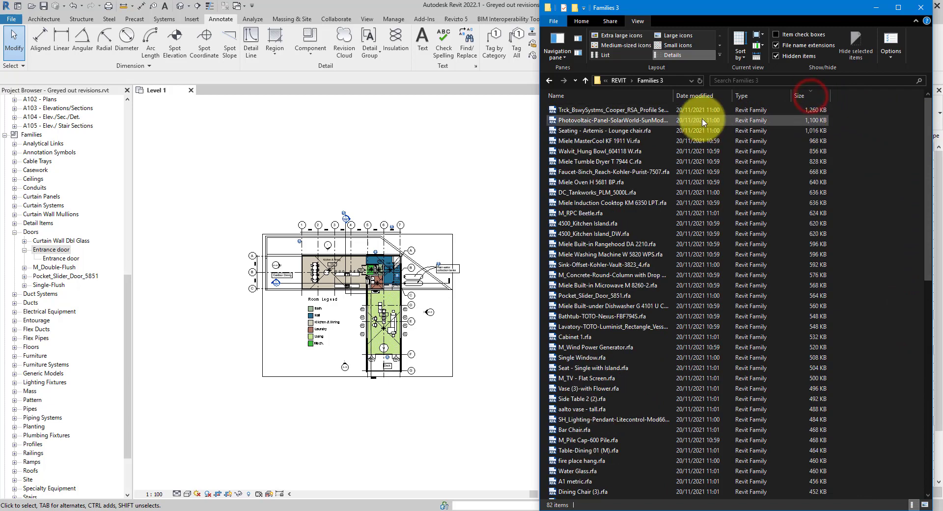
{"action": "double_click", "coordinate": [674, 96]}
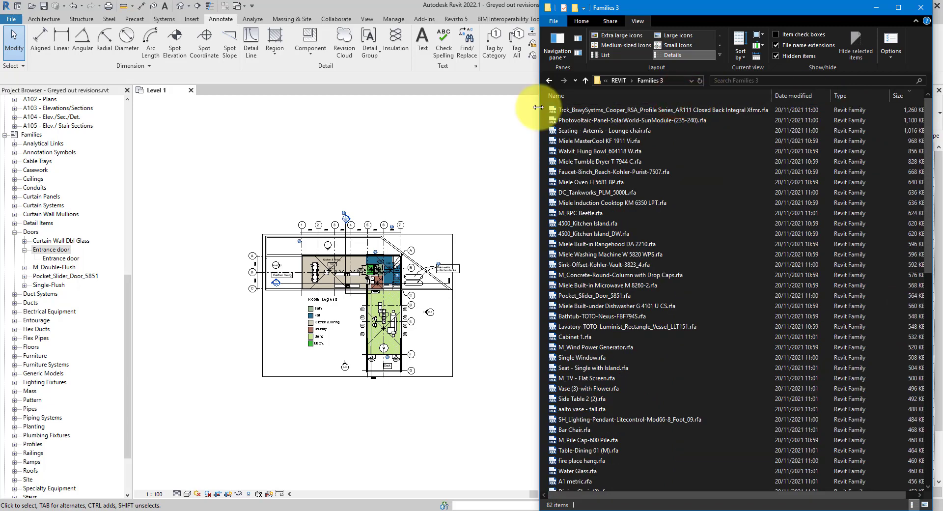
{"action": "left_click_drag", "start_coordinate": [540, 109], "coordinate": [501, 110]}
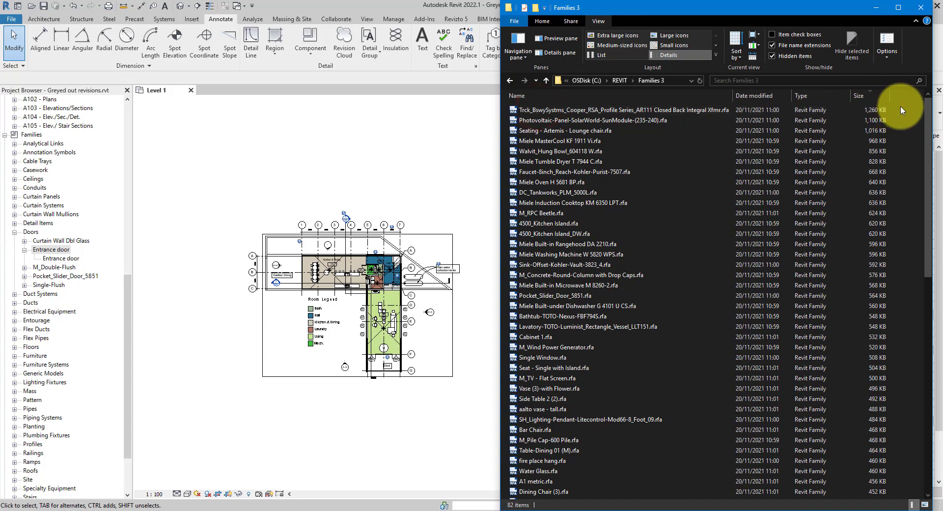
- Check the three largest families and copy the file name of the largest one, without its extension
{"action": "left_click_drag", "start_coordinate": [902, 110], "coordinate": [793, 137]}
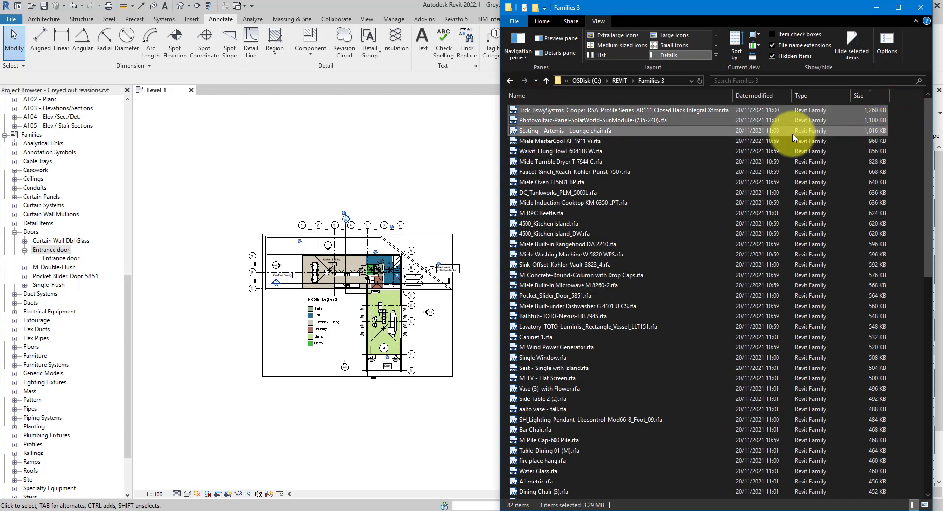
{"action": "left_click", "coordinate": [678, 111]}
{"action": "left_click", "coordinate": [649, 109]}
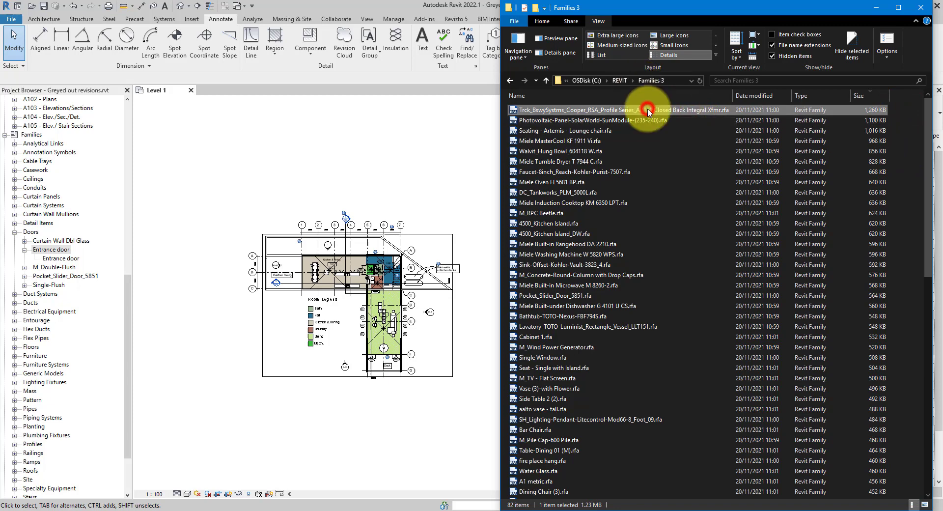
{"action": "right_click", "coordinate": [649, 109]}
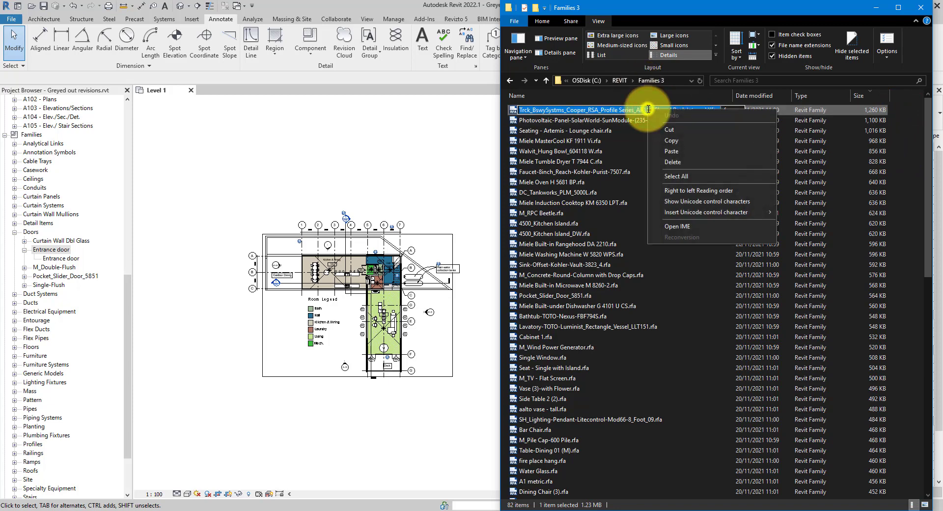
{"action": "left_click", "coordinate": [677, 142]}
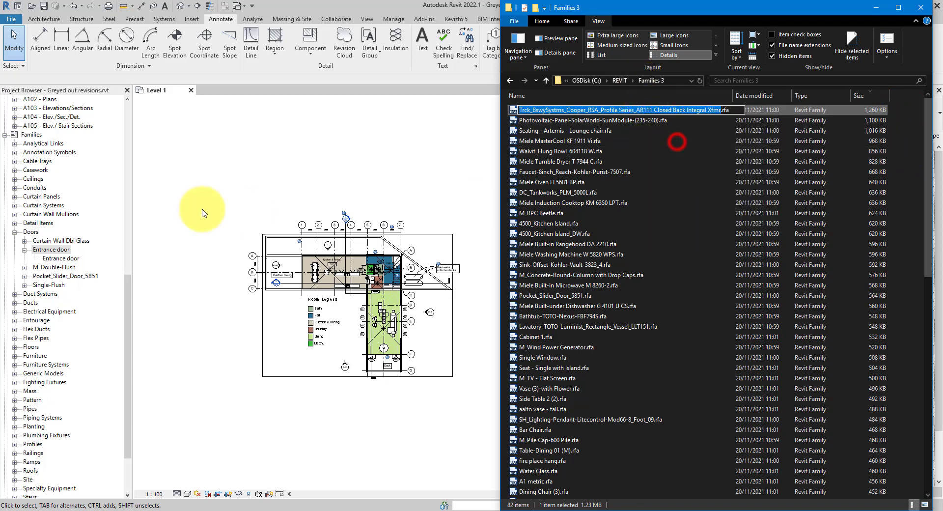
- Switch to Revit and search the Project Browser's families for the copied family name
{"action": "left_click", "coordinate": [35, 135]}
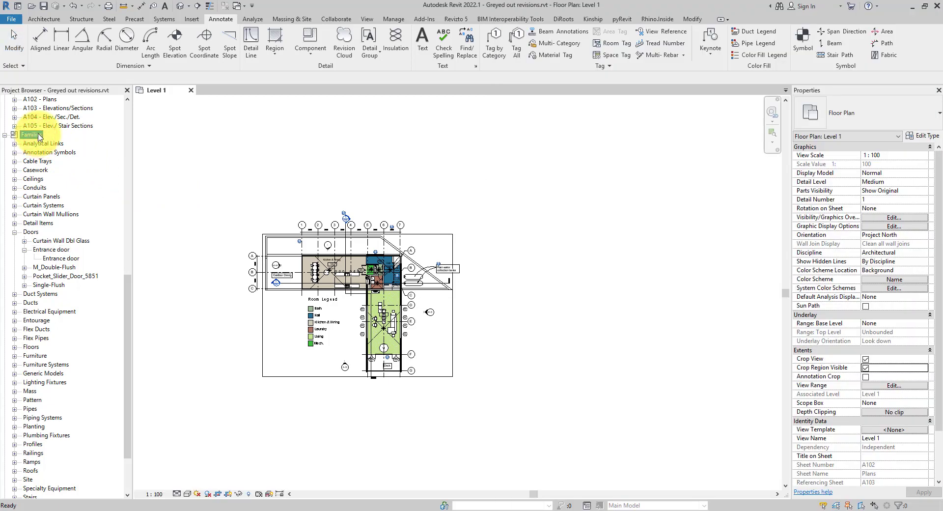
{"action": "right_click", "coordinate": [40, 136]}
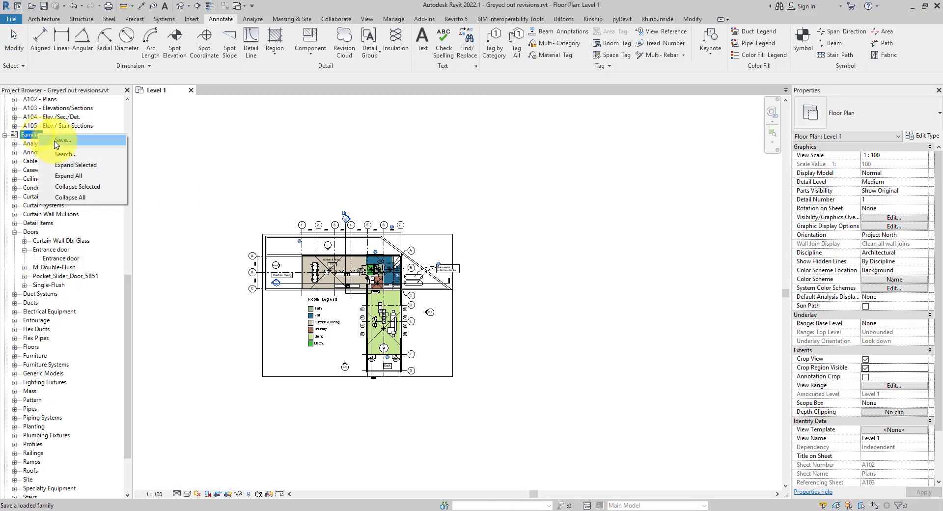
{"action": "left_click", "coordinate": [70, 156]}
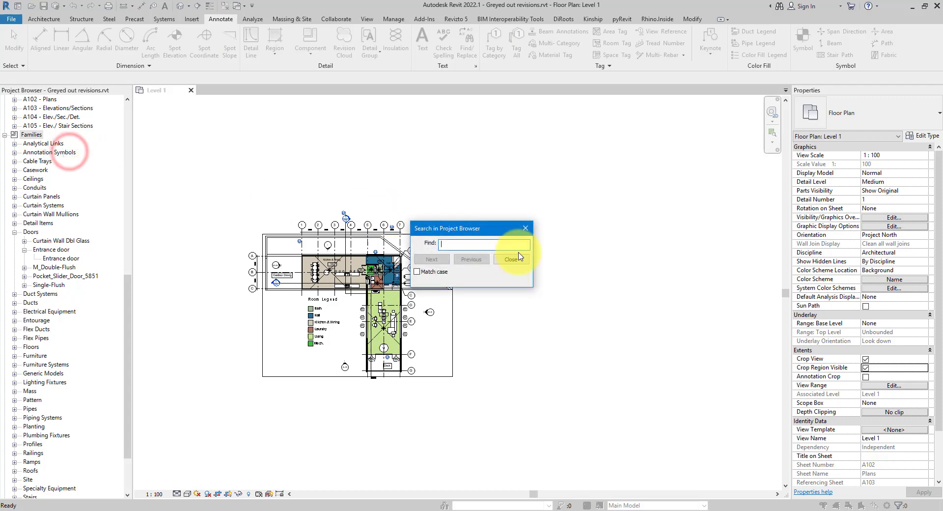
{"action": "right_click", "coordinate": [489, 246]}
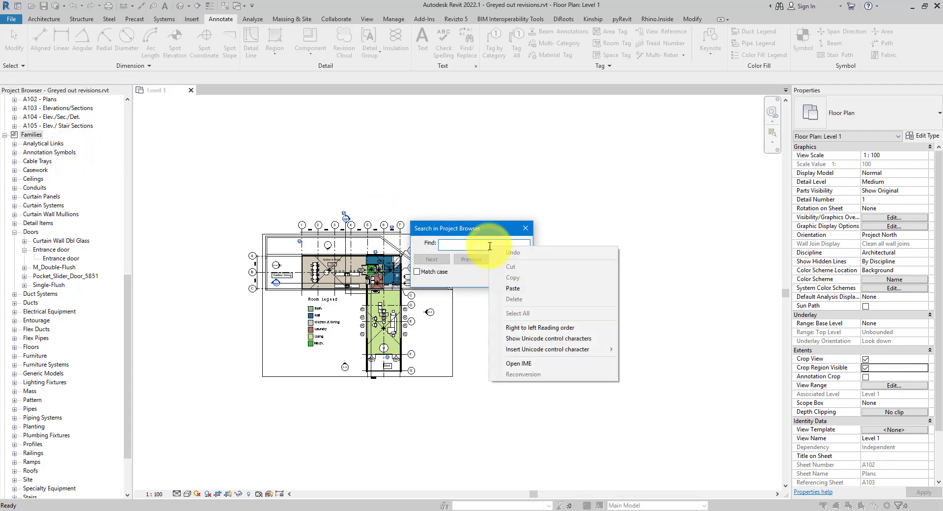
{"action": "left_click", "coordinate": [497, 288]}
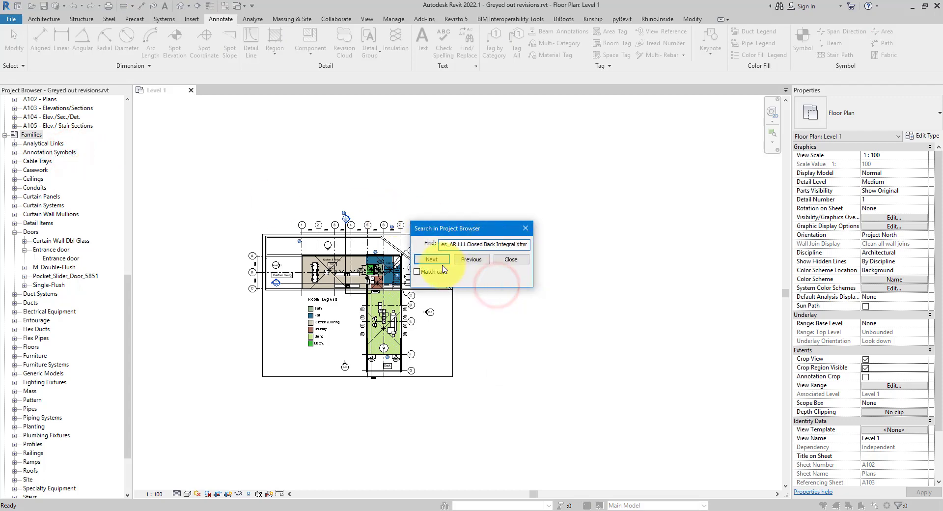
{"action": "left_click", "coordinate": [429, 260]}
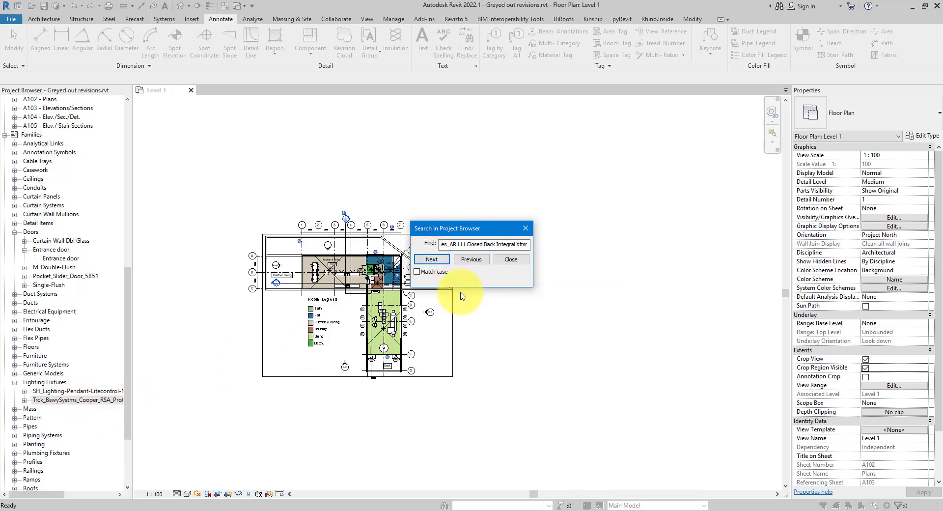
{"action": "left_click", "coordinate": [513, 259]}
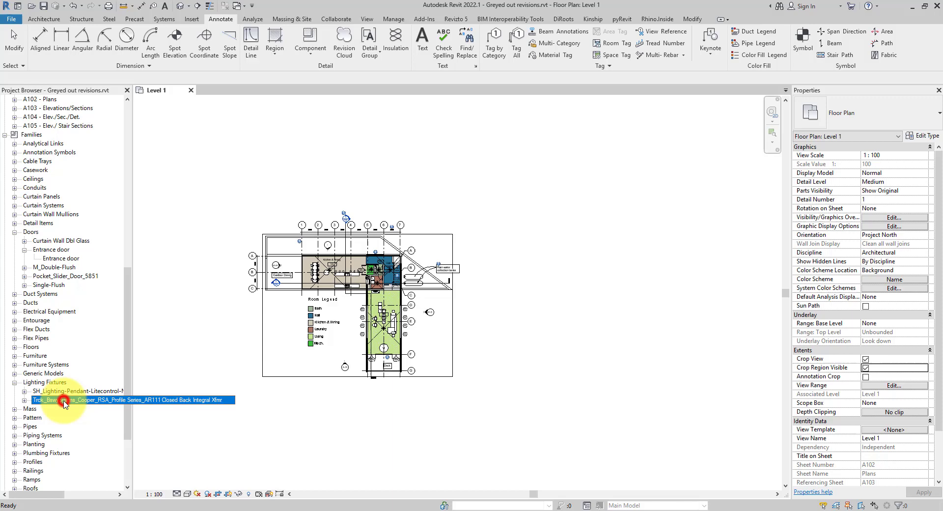
- Open the Trck_BswySystms_Cooper_RSA_Profile Series_AR111 Closed Back Integral Xfmr family for editing and inspect its 3D geometry
{"action": "right_click", "coordinate": [82, 404]}
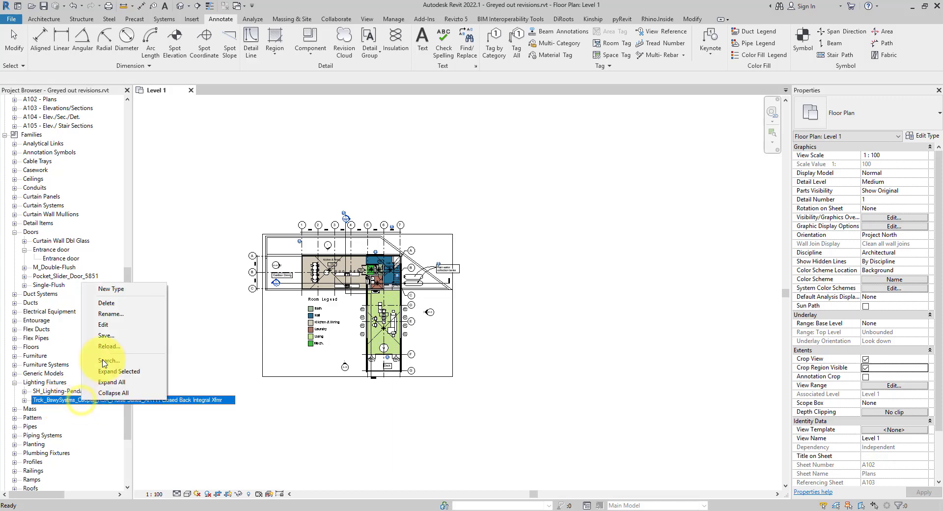
{"action": "left_click", "coordinate": [111, 325]}
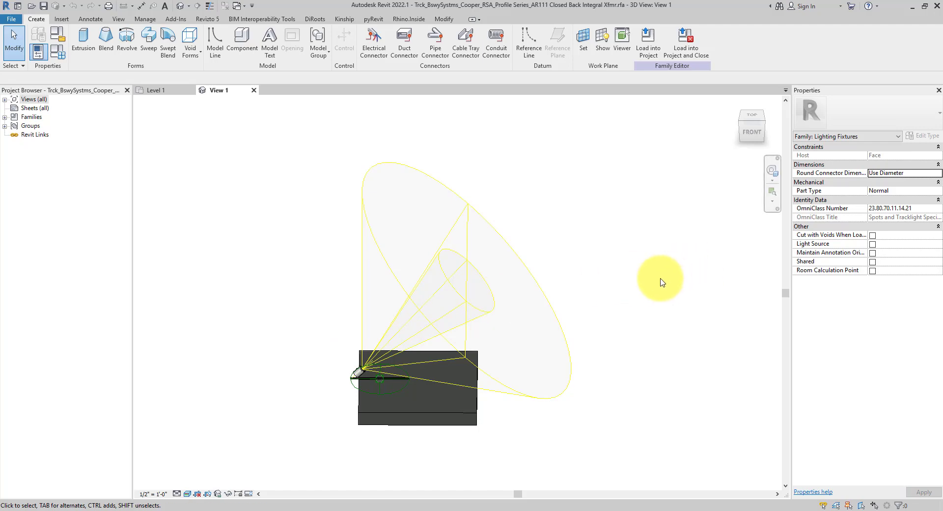
{"action": "middle_click_drag", "start_coordinate": [666, 284], "coordinate": [661, 326], "text": "shift"}
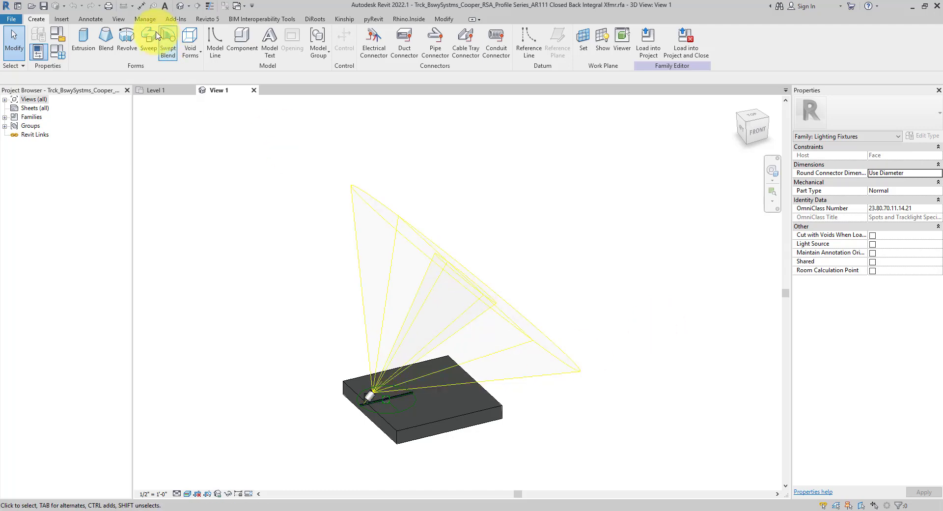
- Purge the unused arrowheads, materials and section tags from the lighting fixture family
{"action": "left_click", "coordinate": [146, 20]}
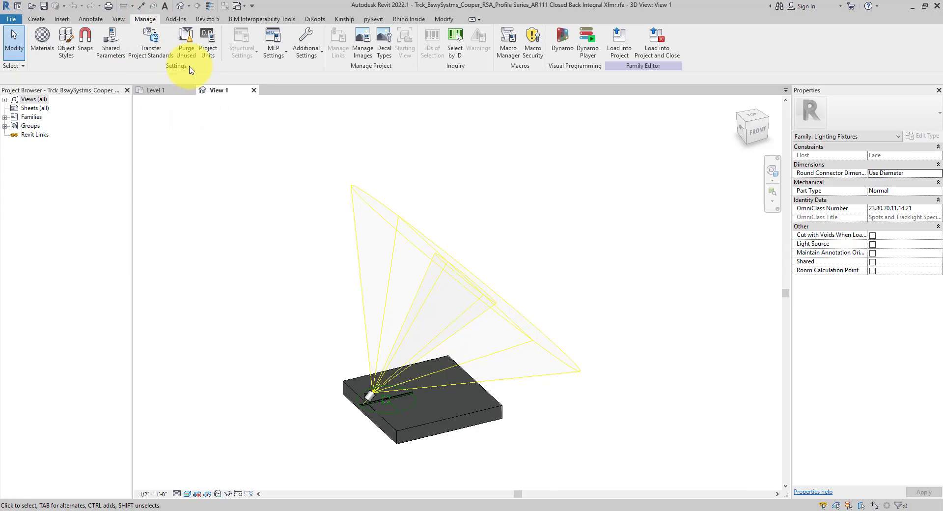
{"action": "left_click", "coordinate": [185, 52]}
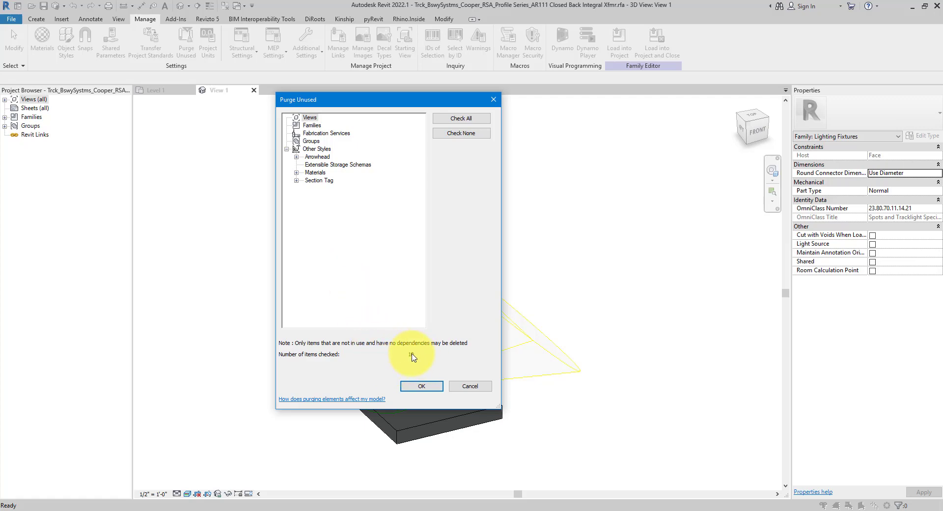
{"action": "left_click", "coordinate": [422, 386]}
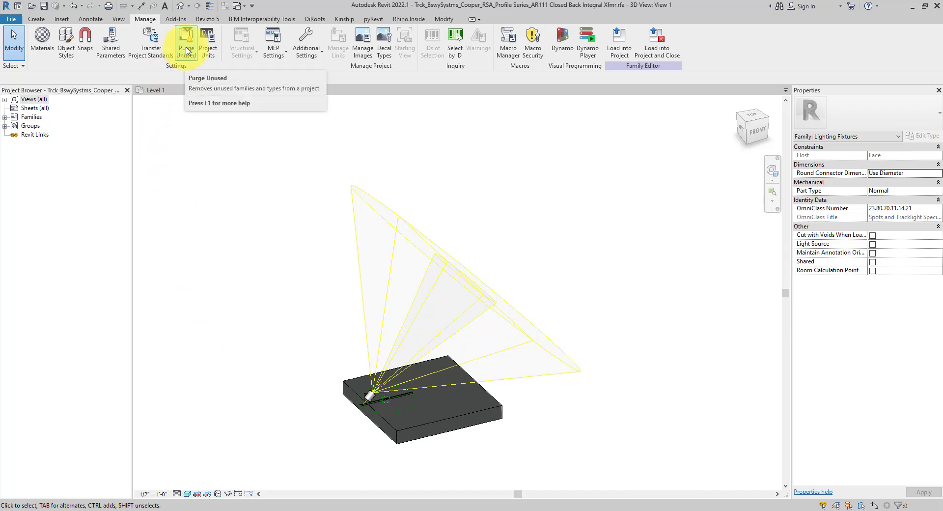
- Purge the unused Generic(6) to Generic(11) appearance assets from the family and reopen Purge Unused to check for leftovers
{"action": "left_click", "coordinate": [186, 51]}
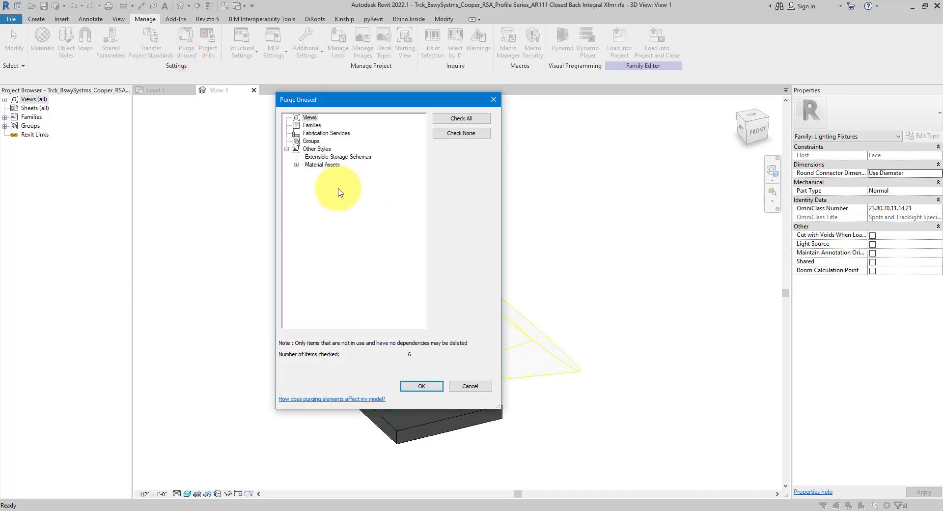
{"action": "left_click", "coordinate": [296, 165]}
{"action": "left_click", "coordinate": [306, 172]}
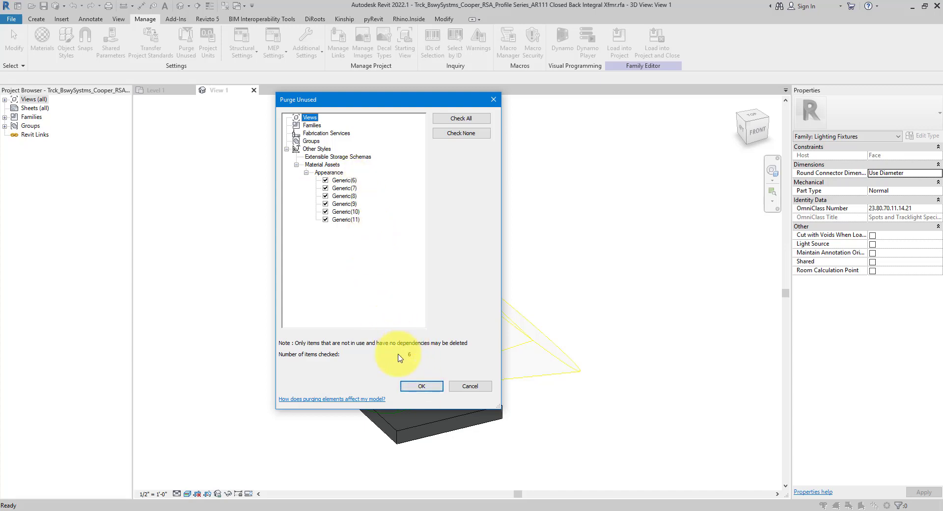
{"action": "left_click", "coordinate": [436, 387]}
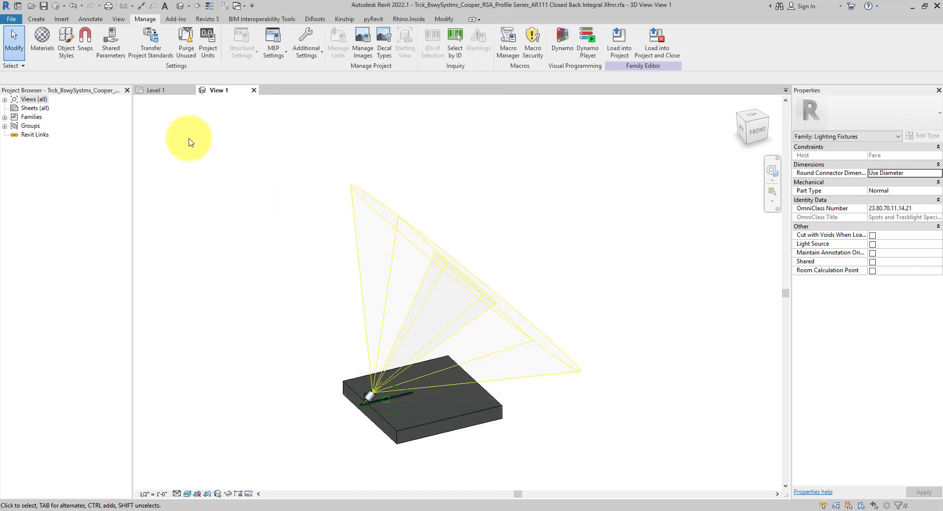
{"action": "left_click", "coordinate": [186, 58]}
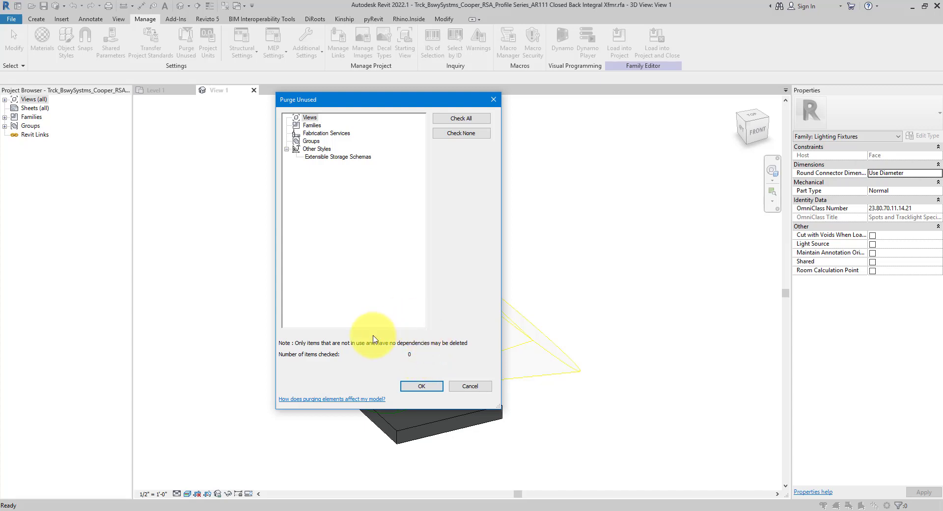
- Load the purged lighting fixture family into the project, overwriting the existing version without its parameter values
{"action": "left_click", "coordinate": [422, 386]}
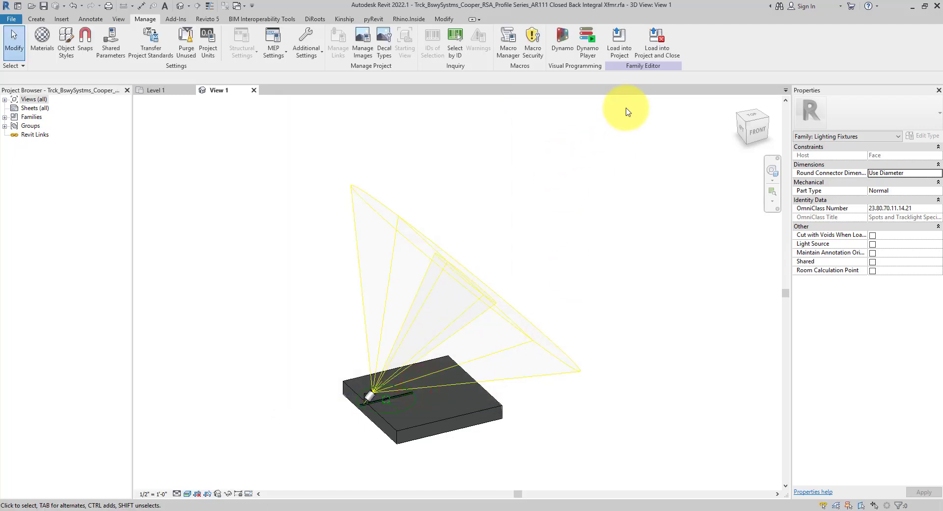
{"action": "left_click", "coordinate": [619, 54]}
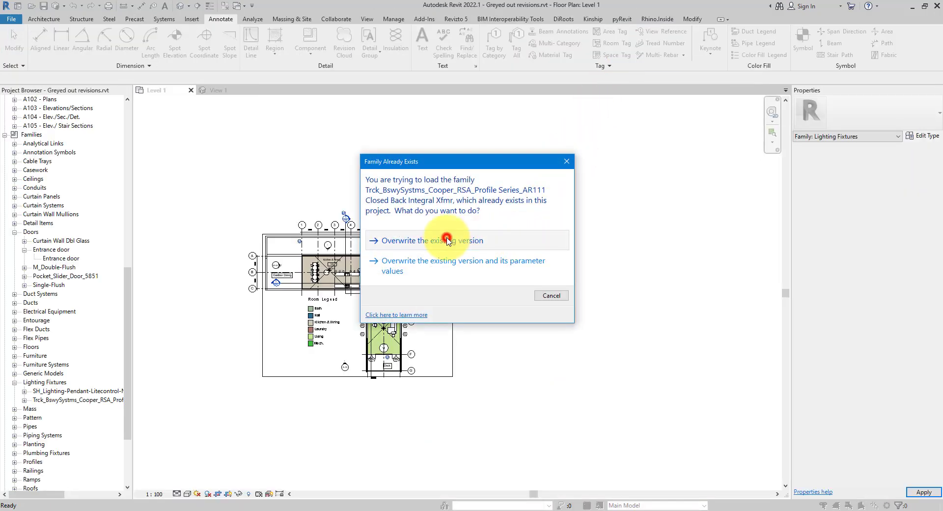
{"action": "left_click", "coordinate": [422, 240]}
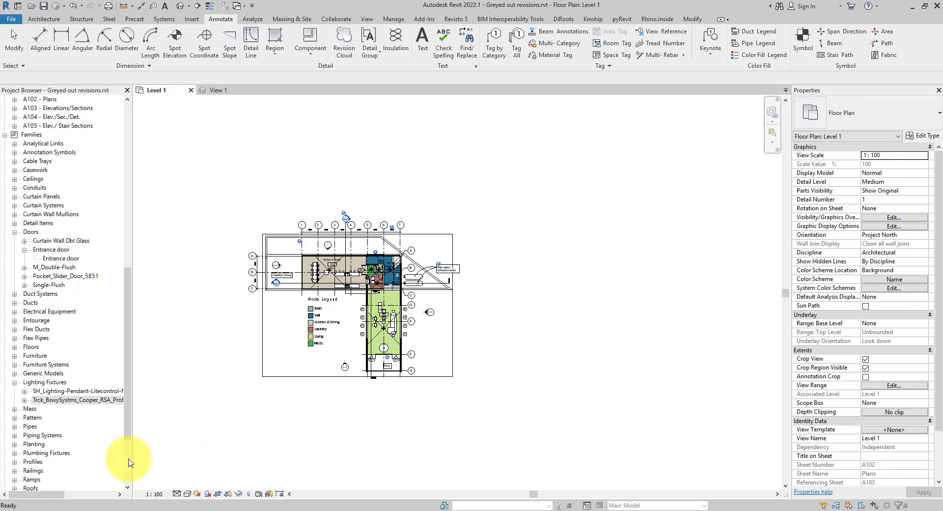
- Switch to File Explorer and review the exported families and their file sizes in the Families 3 folder
{"action": "left_click", "coordinate": [60, 508]}
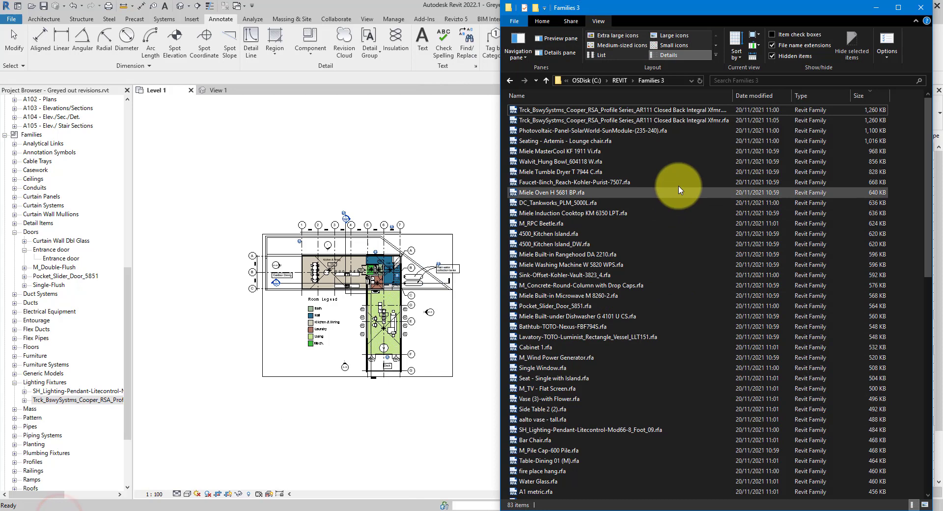
{"action": "left_click_drag", "start_coordinate": [928, 146], "coordinate": [922, 209]}
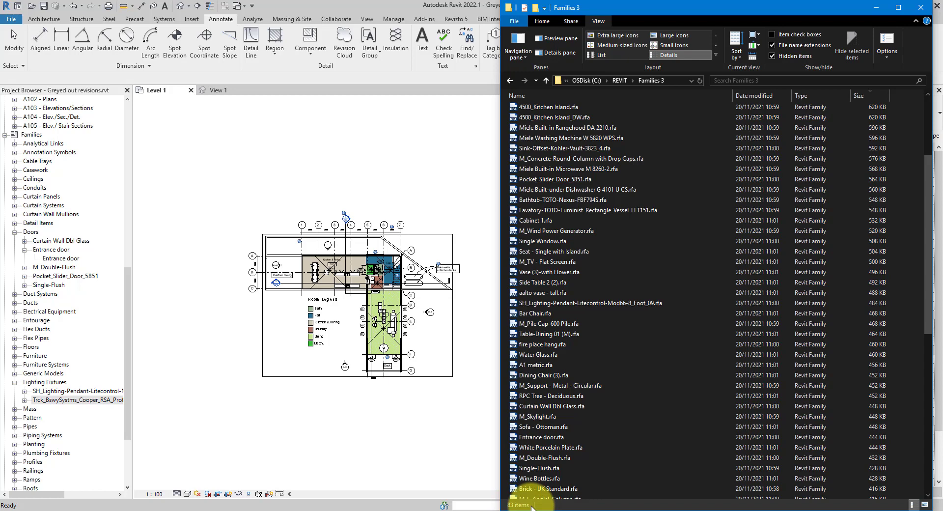
{"action": "left_click_drag", "start_coordinate": [929, 200], "coordinate": [926, 179]}
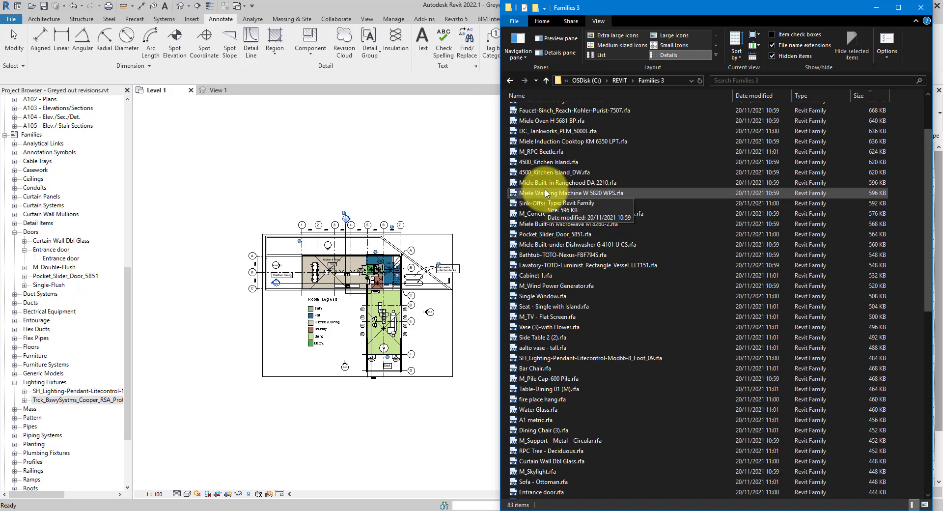
{"action": "left_click", "coordinate": [441, 147]}
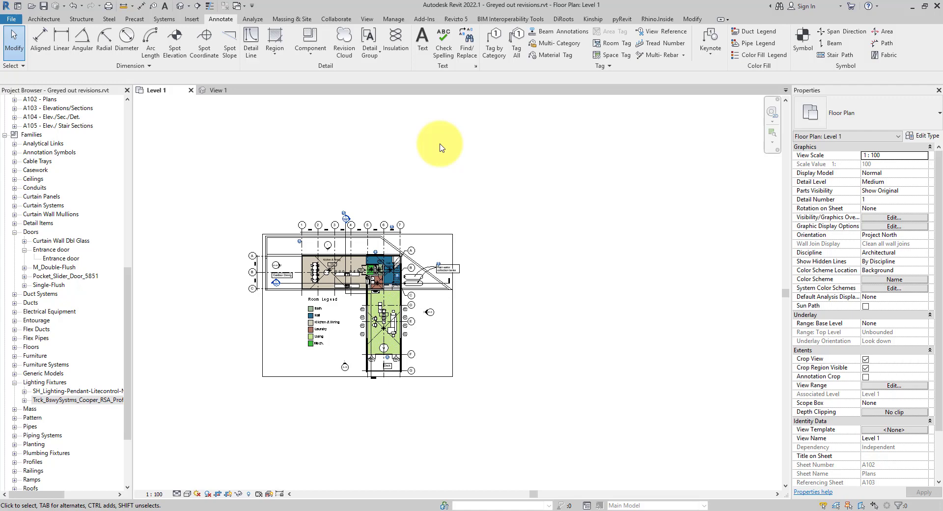
- Open the RV FamilyPurge add-in in Revit and enlarge its window to show more families and their full names
{"action": "left_click", "coordinate": [425, 18]}
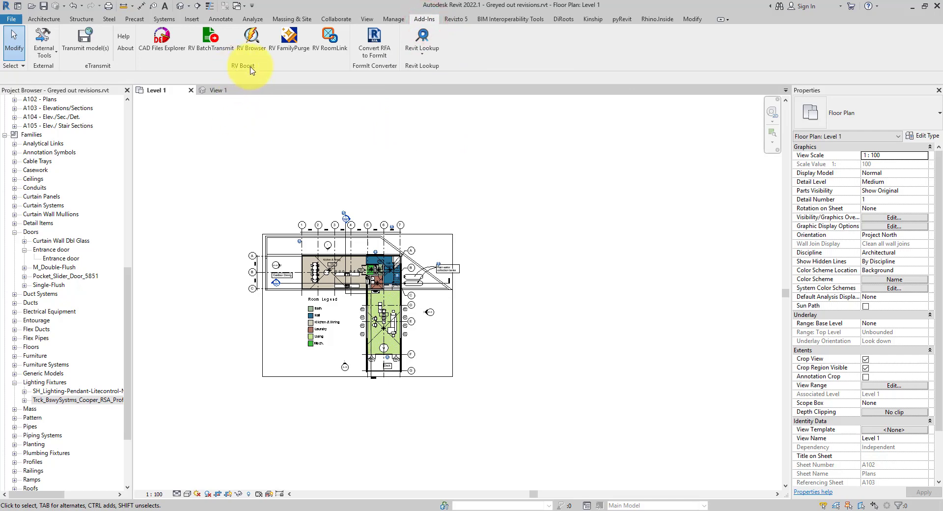
{"action": "left_click", "coordinate": [288, 60]}
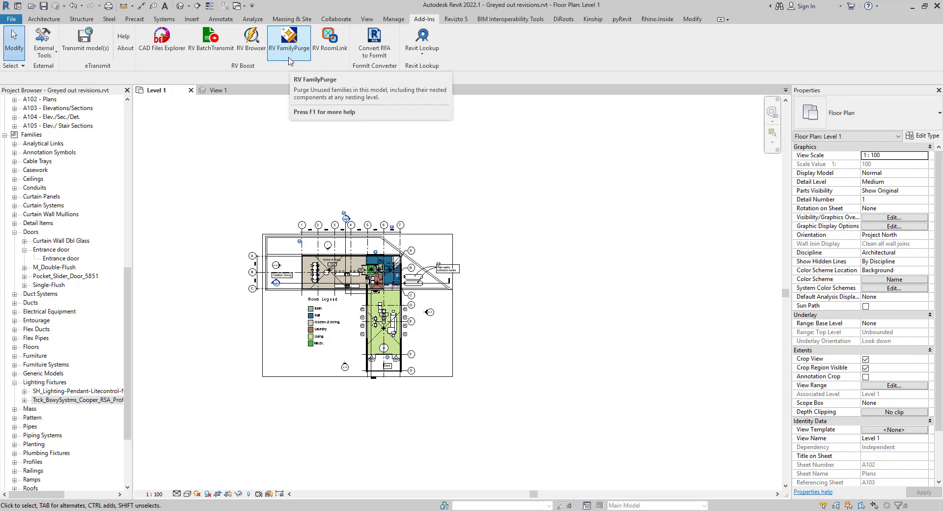
{"action": "left_click", "coordinate": [292, 62]}
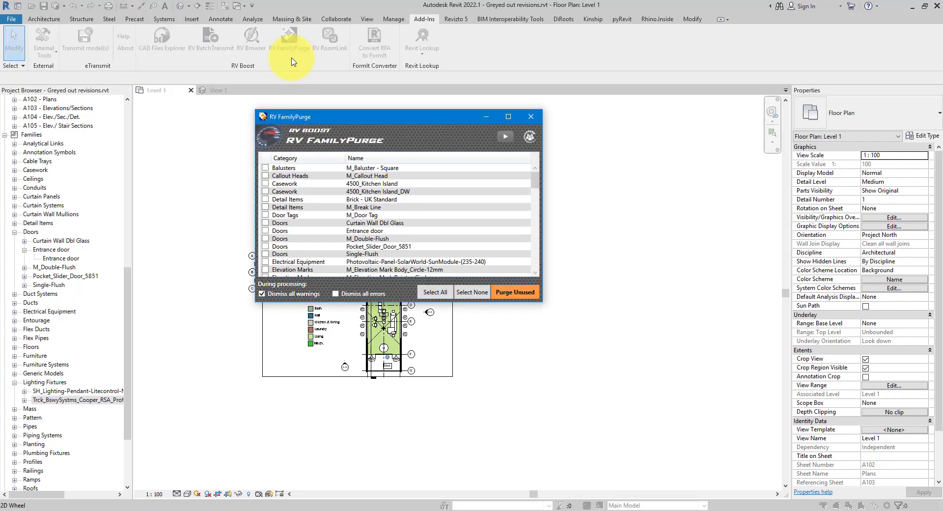
{"action": "mouse_move", "coordinate": [311, 119]}
{"action": "left_mouse_down"}
{"action": "mouse_move", "coordinate": [363, 121]}
{"action": "mouse_move", "coordinate": [539, 166]}
{"action": "left_mouse_up"}
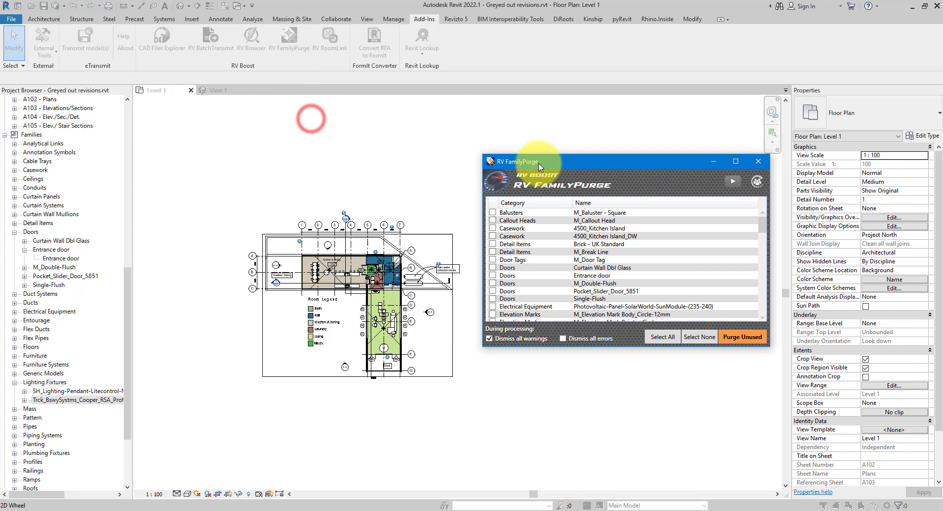
{"action": "double_click", "coordinate": [541, 155]}
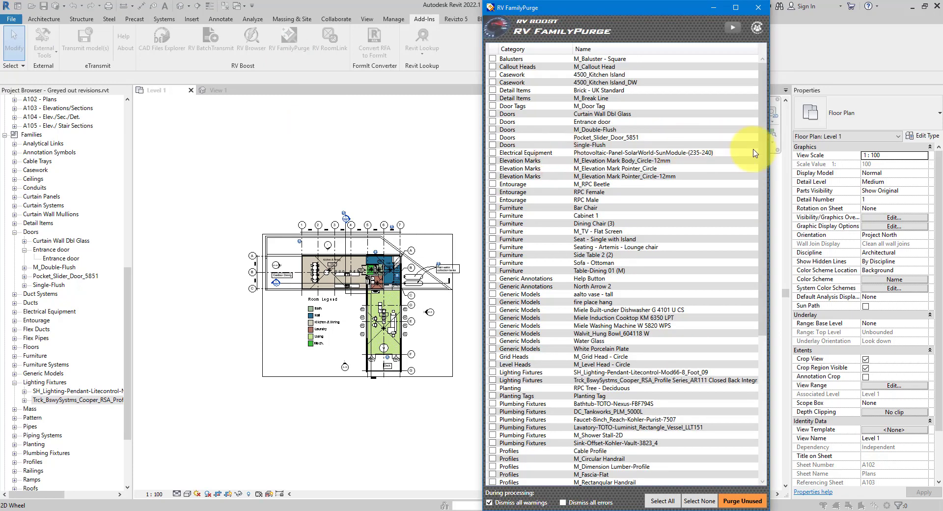
{"action": "mouse_move", "coordinate": [770, 152]}
{"action": "left_mouse_down"}
{"action": "mouse_move", "coordinate": [875, 153]}
{"action": "mouse_move", "coordinate": [872, 320]}
{"action": "mouse_move", "coordinate": [918, 147]}
{"action": "mouse_move", "coordinate": [872, 59]}
{"action": "left_mouse_up"}
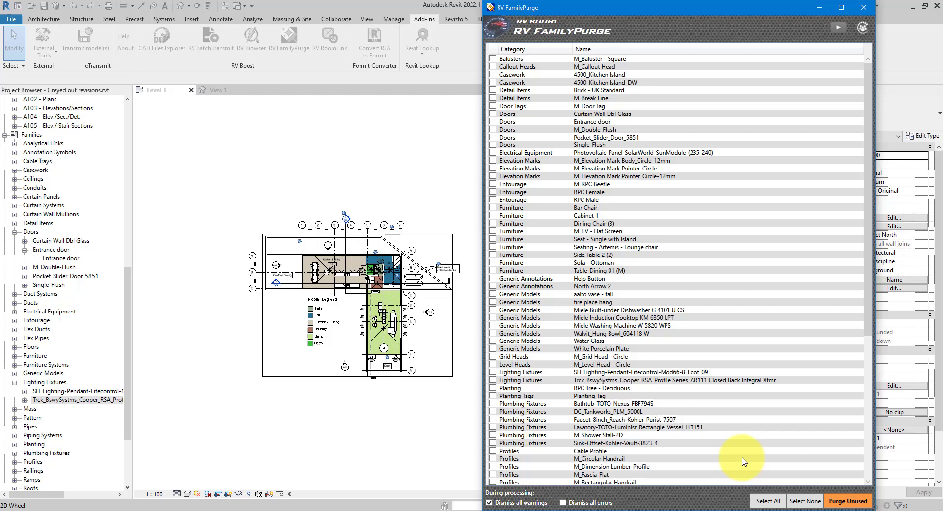
- Purge unused content from all listed families with RV FamilyPurge, dismissing all warnings and all errors during processing
{"action": "left_click", "coordinate": [769, 501]}
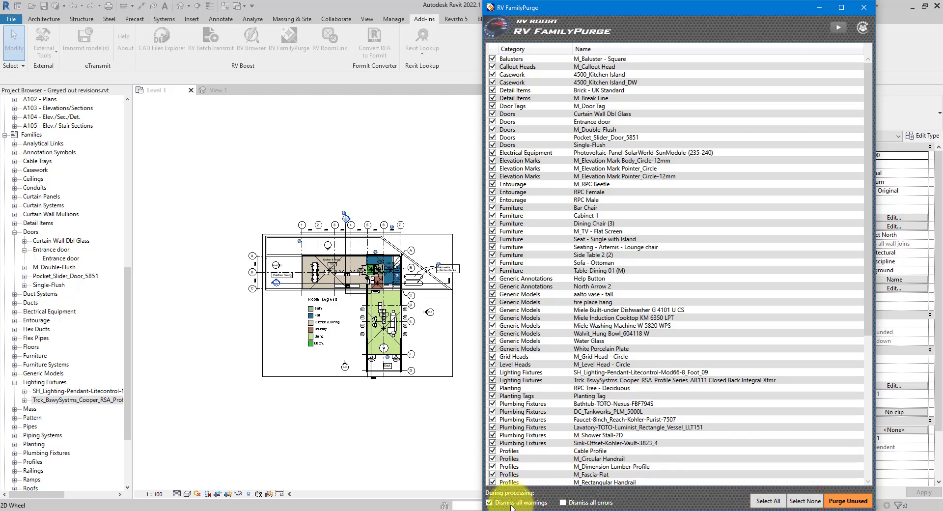
{"action": "left_click", "coordinate": [540, 504]}
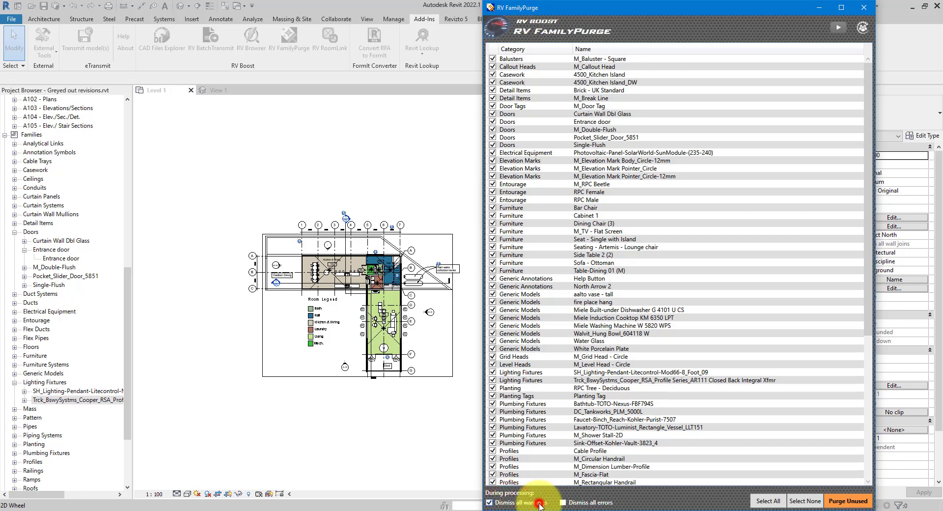
{"action": "left_click", "coordinate": [563, 504]}
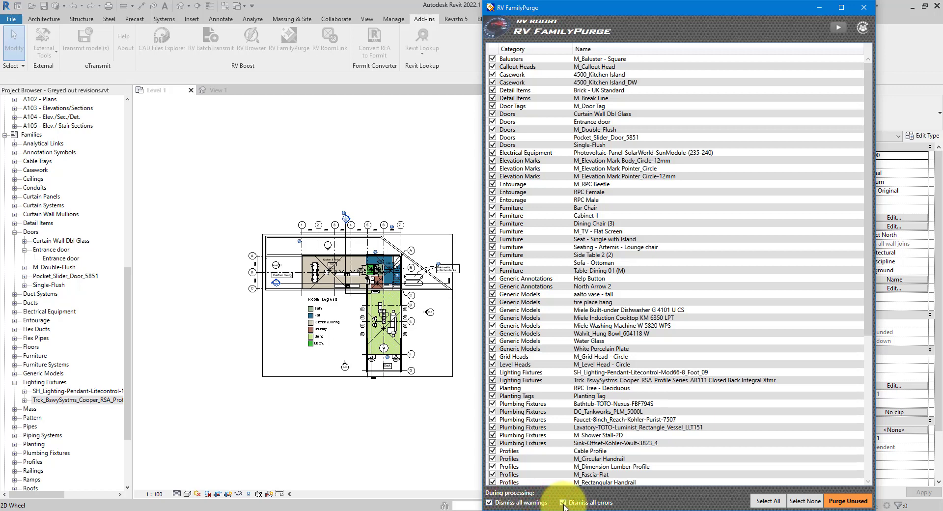
{"action": "left_click", "coordinate": [858, 502]}
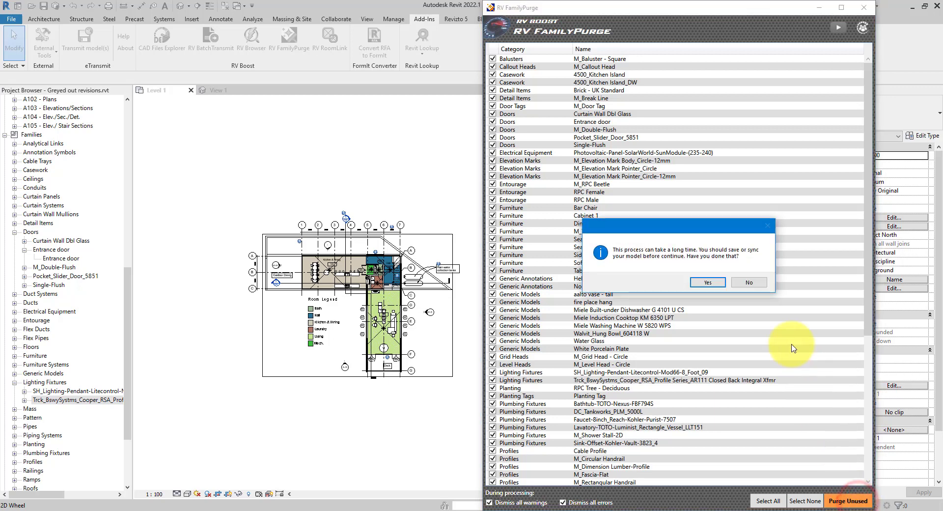
{"action": "left_click", "coordinate": [707, 284]}
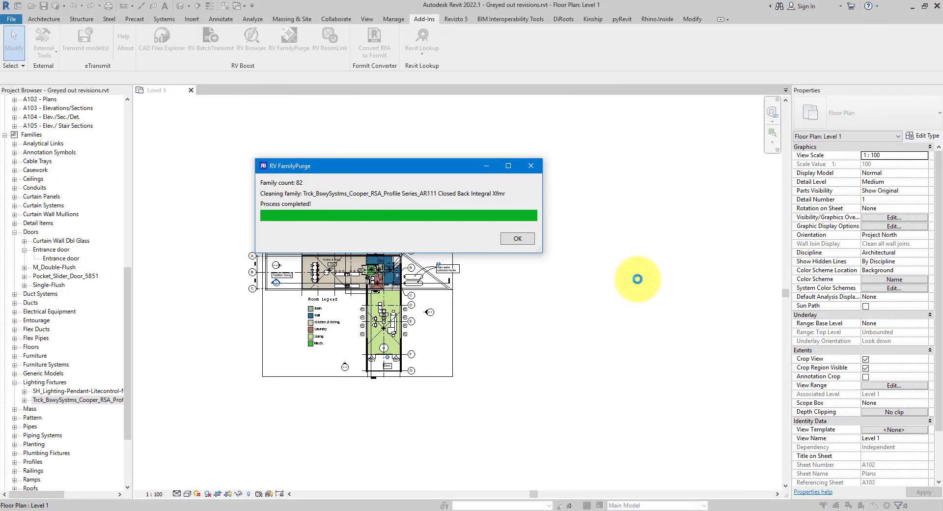
{"action": "left_click", "coordinate": [518, 239]}
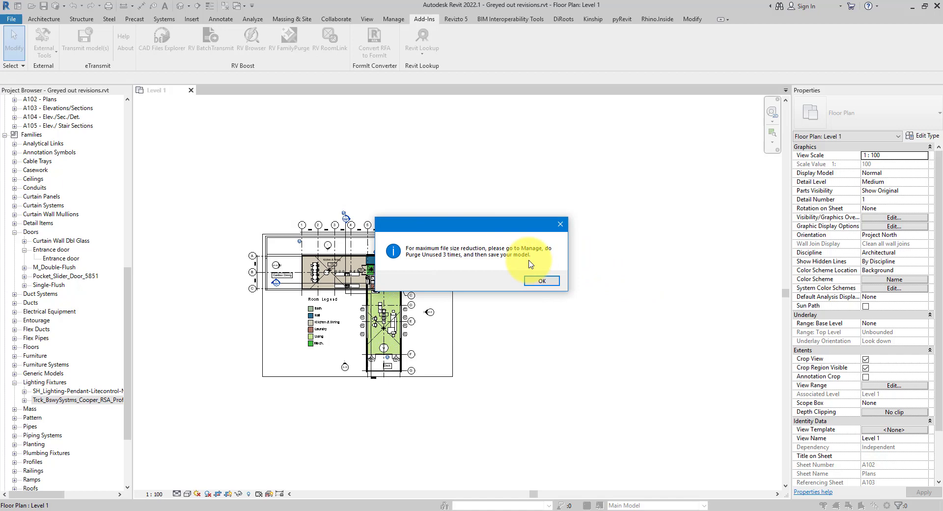
{"action": "left_click", "coordinate": [541, 280]}
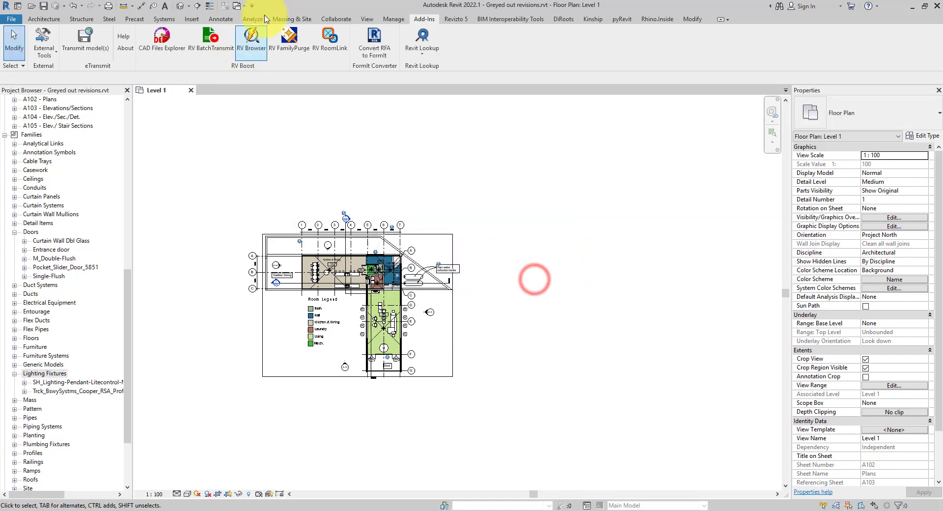
- Check the project for leftover unused items with Purge Unused, skipping the save reminder and purging nothing
{"action": "left_click", "coordinate": [393, 19]}
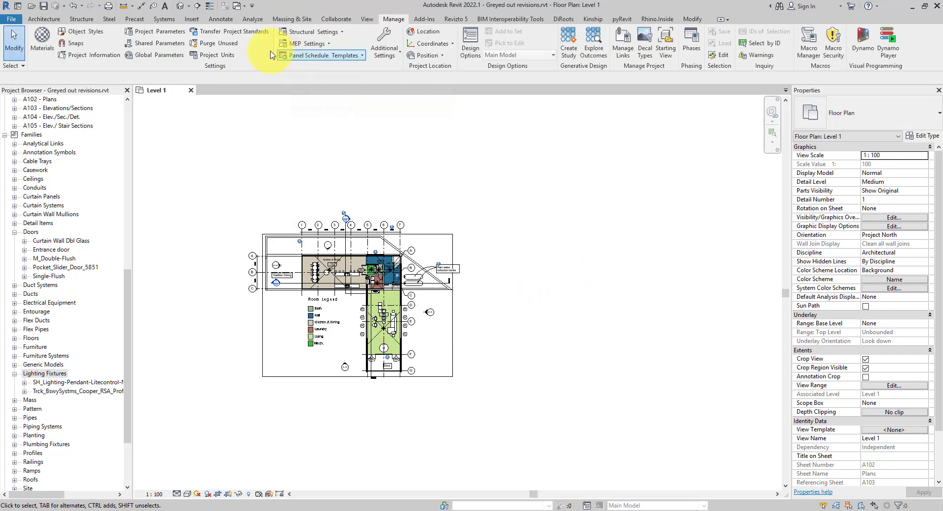
{"action": "left_click", "coordinate": [233, 44]}
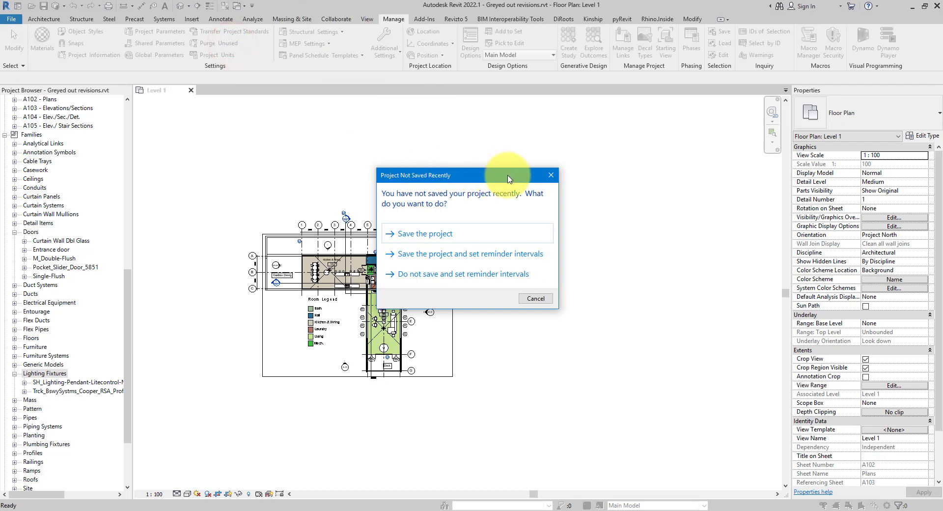
{"action": "left_click", "coordinate": [551, 175]}
{"action": "key", "text": "Escape"}
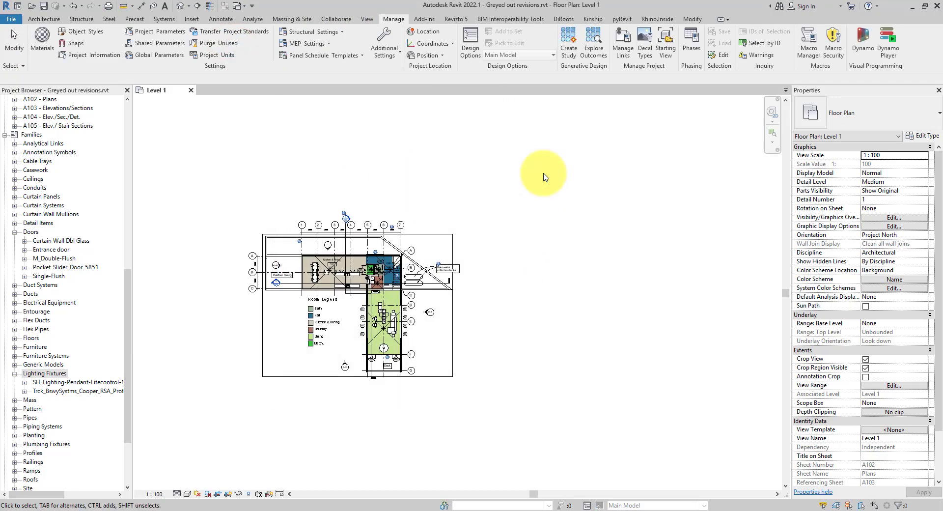
{"action": "key", "text": "Escape"}
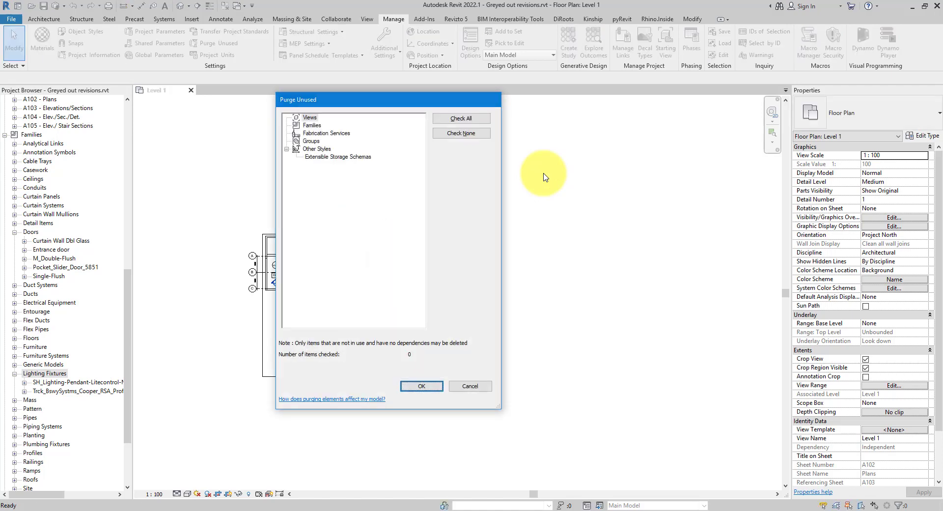
{"action": "key", "text": "Escape"}
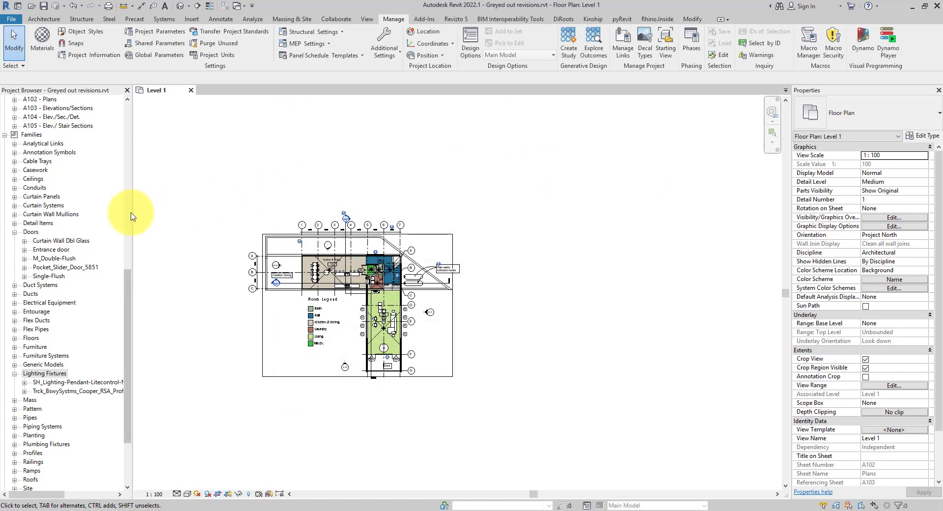
- Widen the Project Browser to show the full lighting fixture family names and reopen RV FamilyPurge
{"action": "left_click_drag", "start_coordinate": [132, 212], "coordinate": [188, 216]}
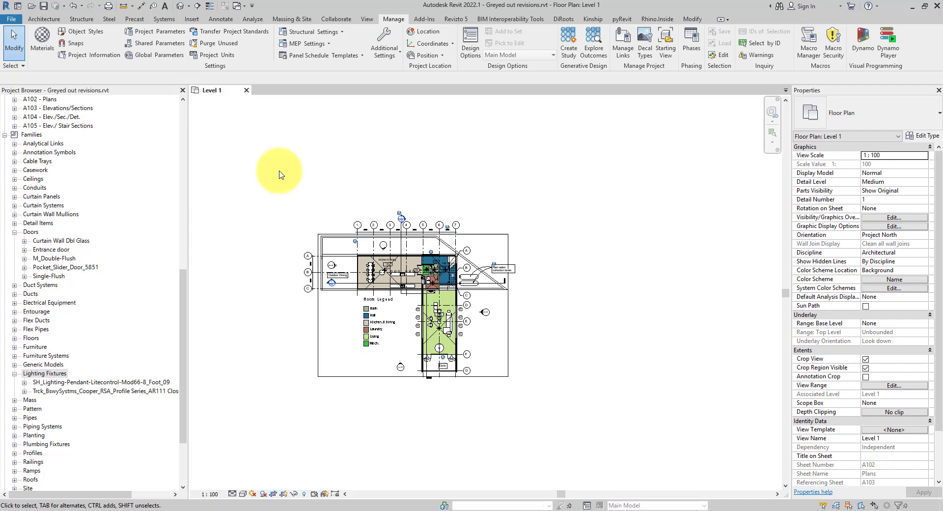
{"action": "left_click", "coordinate": [424, 19]}
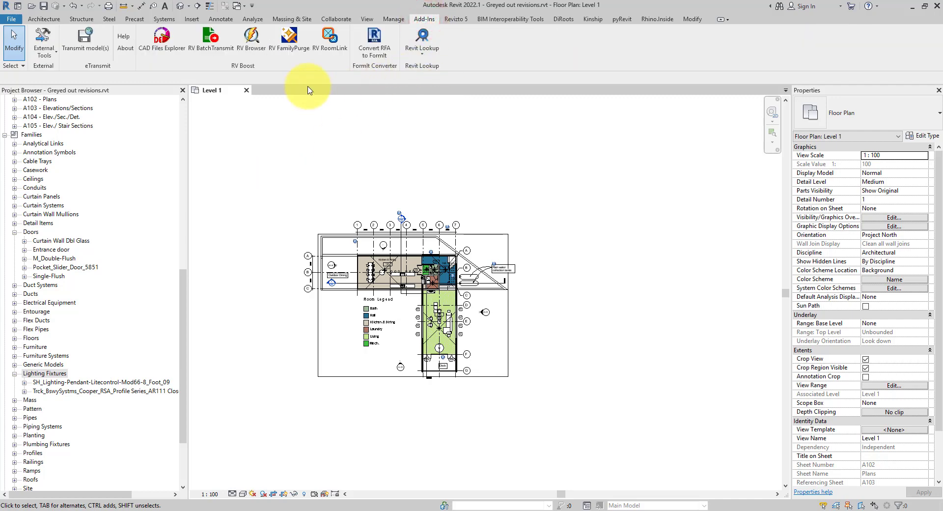
{"action": "left_click", "coordinate": [290, 52]}
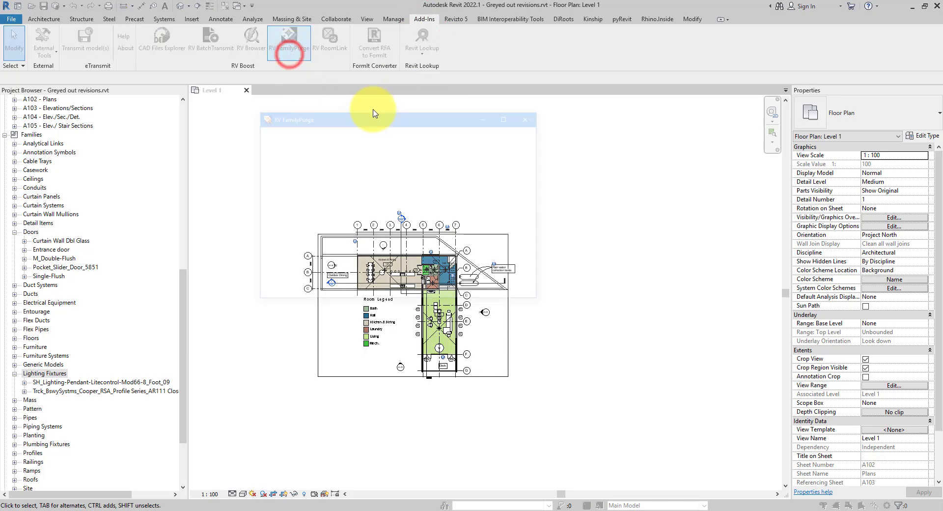